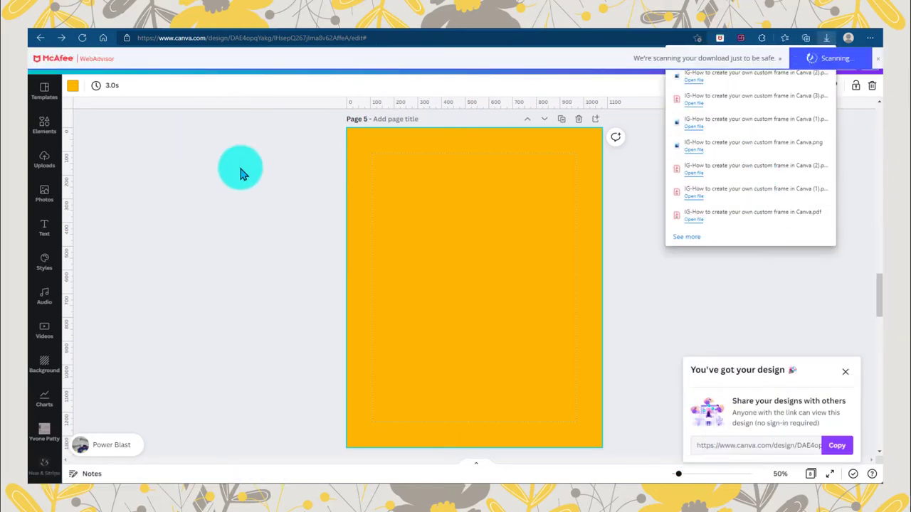
# Step: Go to the blank page 6 and search the elements library for "monsterra"
pyautogui.click(43, 477)
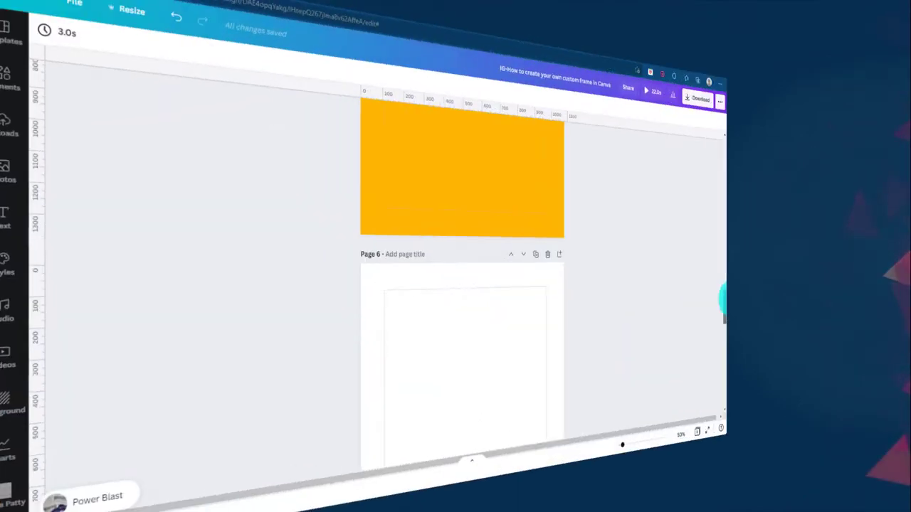
pyautogui.moveTo(725, 299); pyautogui.dragTo(882, 326)
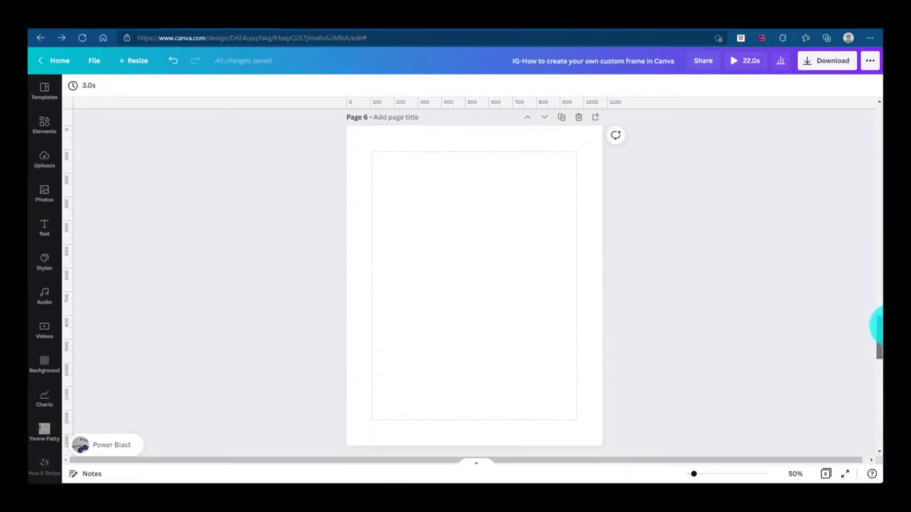
pyautogui.click(44, 124)
pyautogui.click(138, 91)
pyautogui.write('mo')
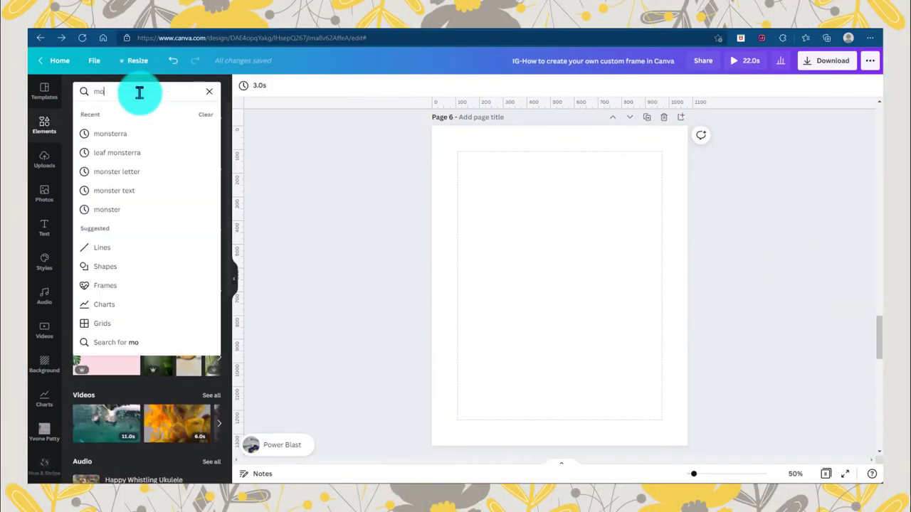
pyautogui.write('nsterra')
pyautogui.press('Return')
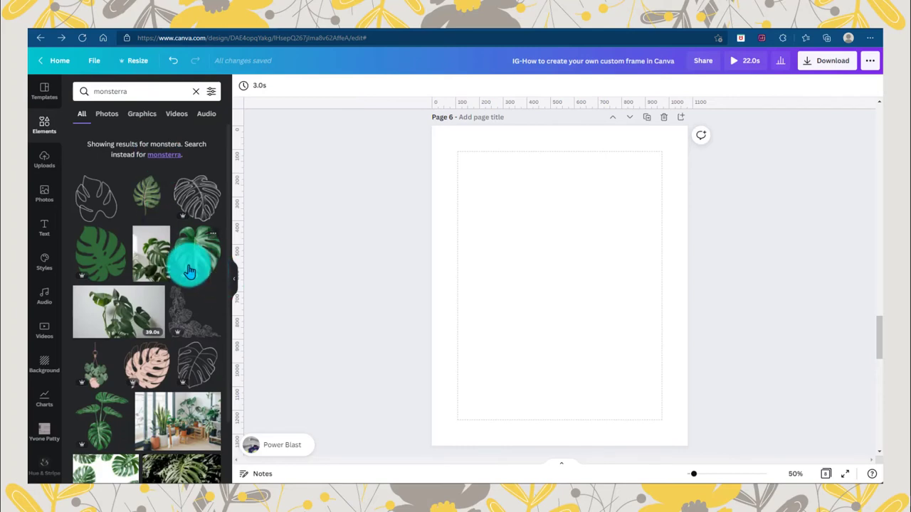
# Step: Limit the results to graphics and add the solid monstera leaf silhouette to page 6
pyautogui.scroll(-5, 107, 249)
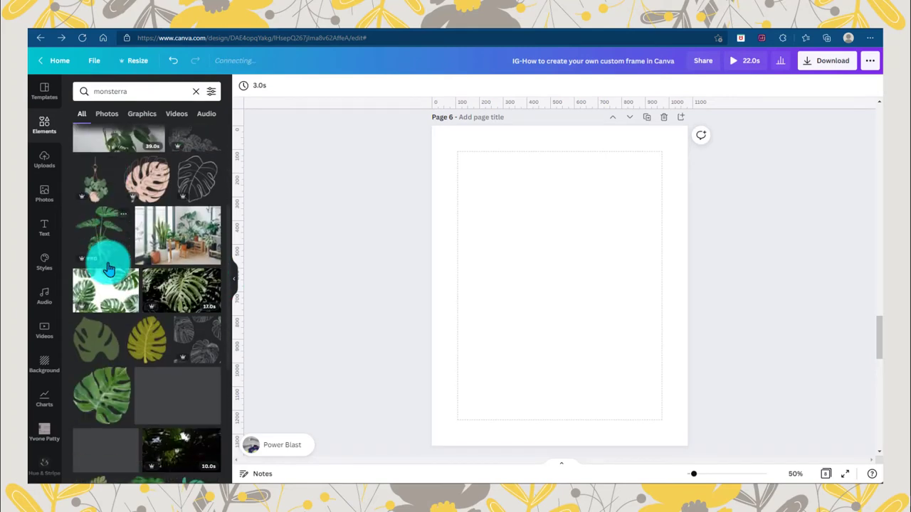
pyautogui.click(141, 114)
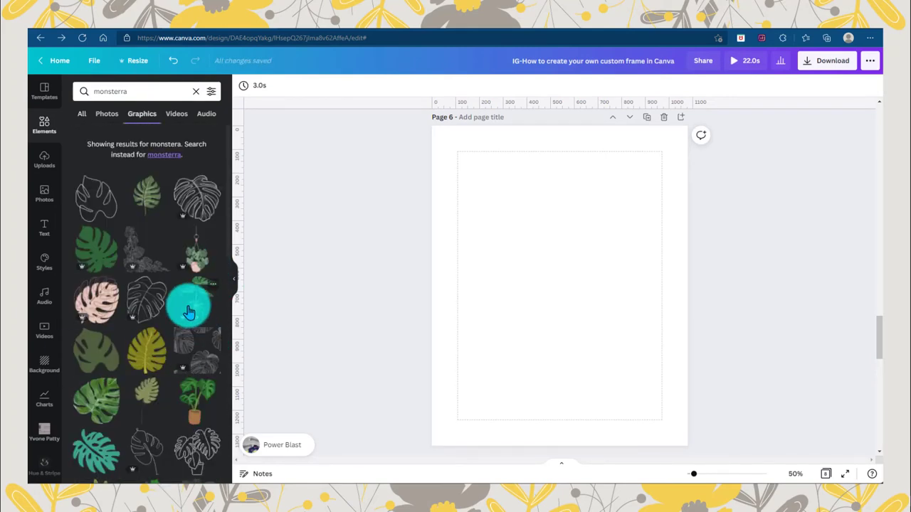
pyautogui.scroll(-6, 189, 312)
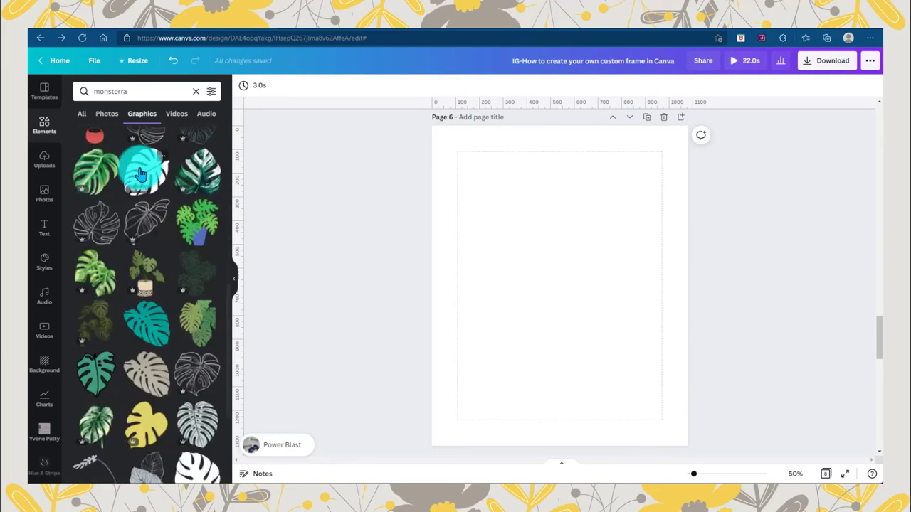
pyautogui.click(141, 175)
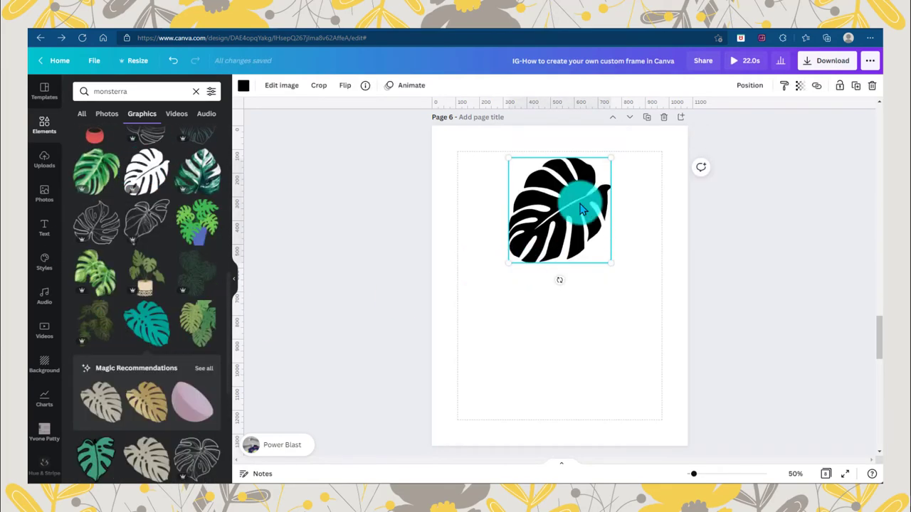
pyautogui.click(232, 282)
pyautogui.click(502, 221)
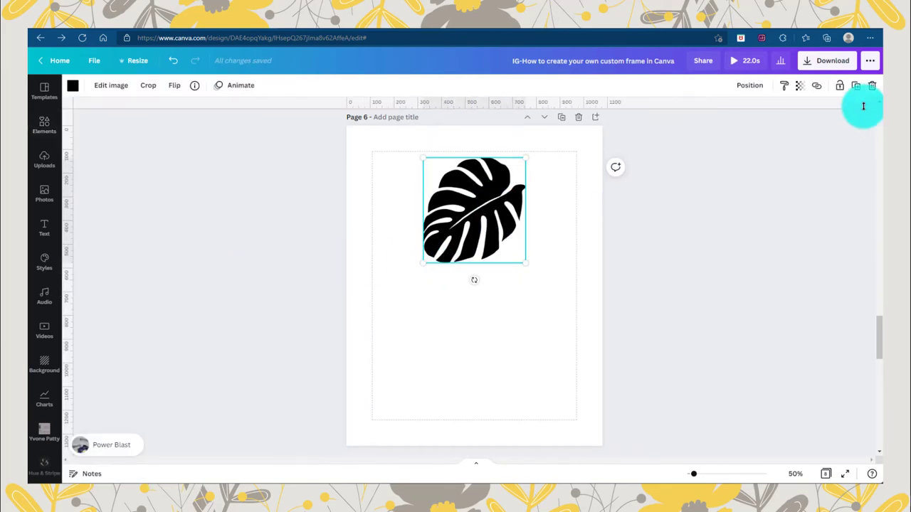
# Step: Duplicate the monstera leaf, then resize, rotate and position the copies to form a three-leaf cluster in the middle of page 6
pyautogui.click(856, 86)
pyautogui.moveTo(455, 214); pyautogui.dragTo(452, 320)
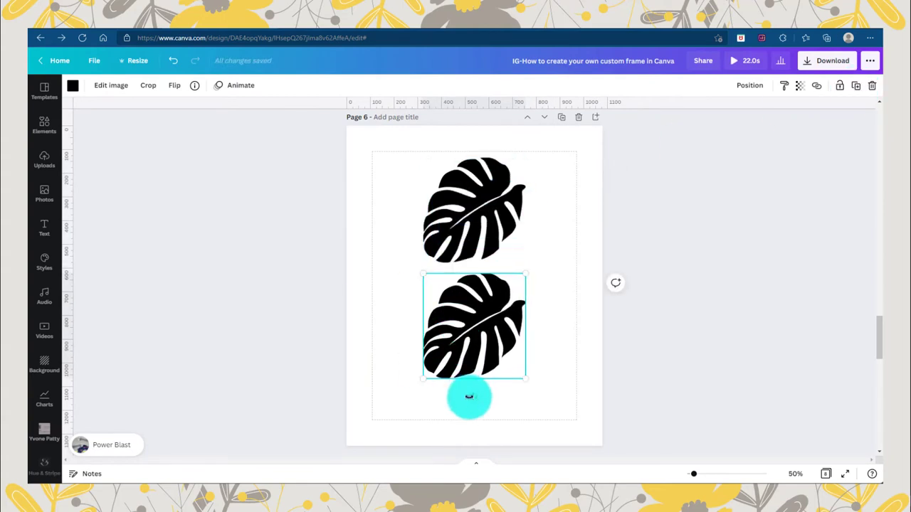
pyautogui.moveTo(469, 397); pyautogui.dragTo(547, 328)
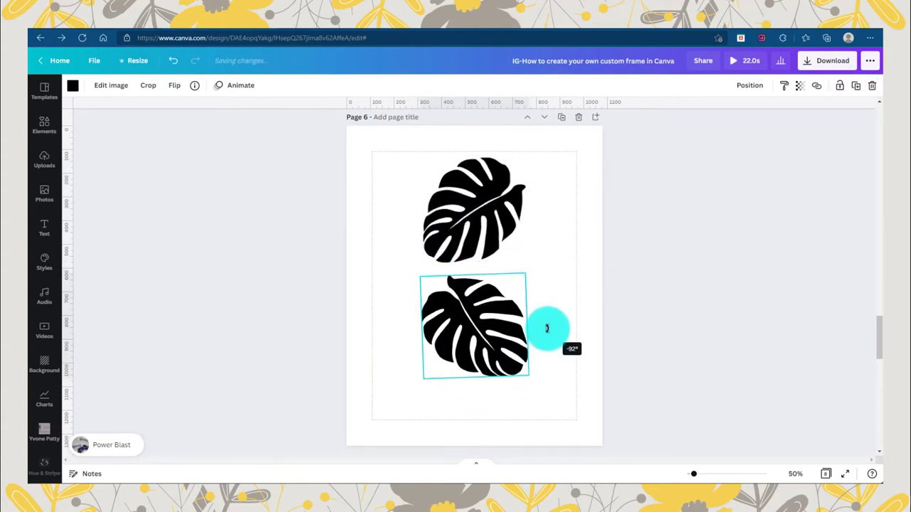
pyautogui.moveTo(466, 332)
pyautogui.mouseDown()
pyautogui.moveTo(474, 322)
pyautogui.moveTo(458, 322)
pyautogui.mouseUp()
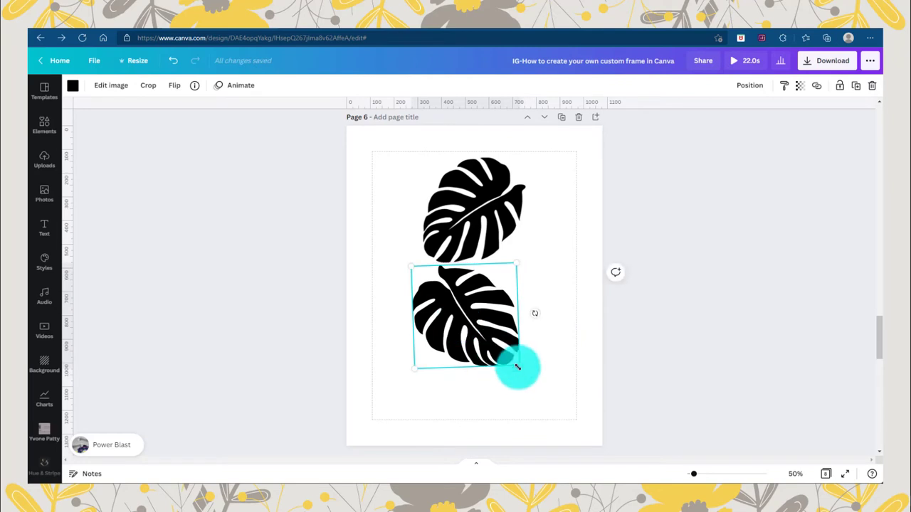
pyautogui.moveTo(518, 367); pyautogui.dragTo(541, 304)
pyautogui.moveTo(457, 337); pyautogui.dragTo(459, 361)
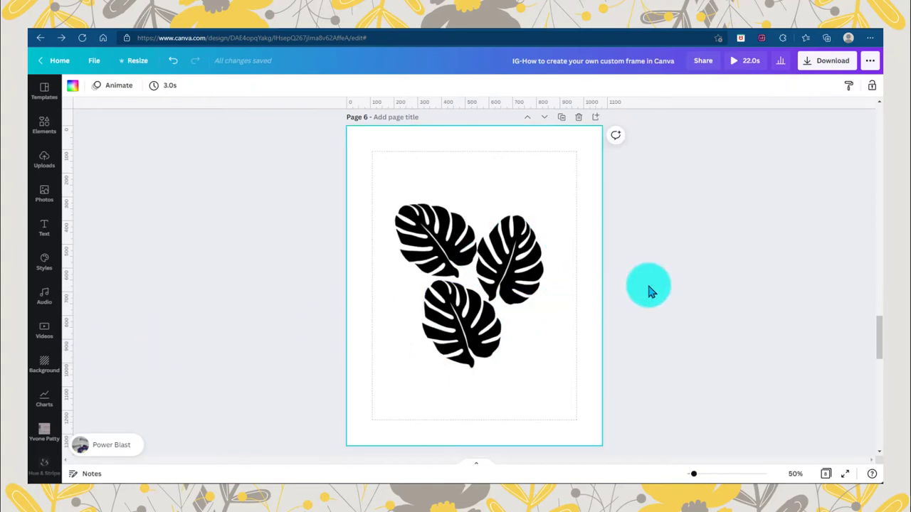
# Step: Download only page 6 of the design as a PDF Standard file
pyautogui.click(827, 61)
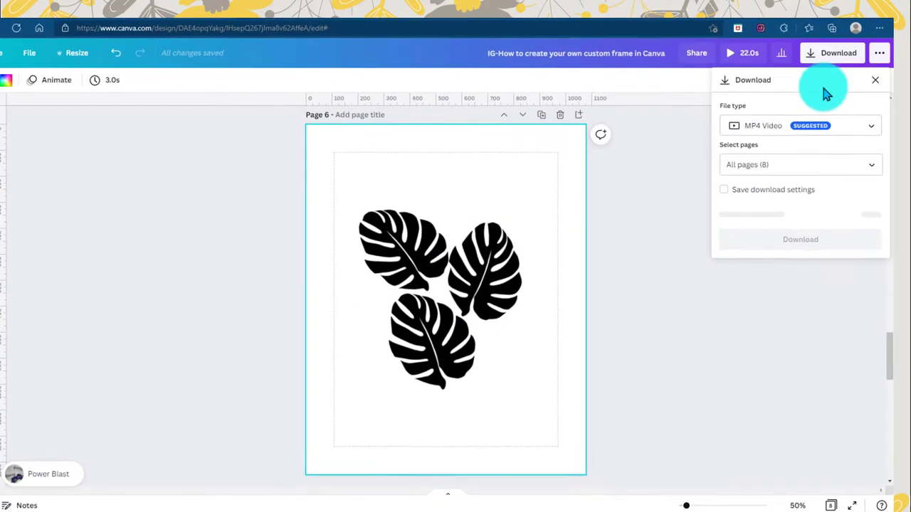
pyautogui.click(790, 125)
pyautogui.click(782, 119)
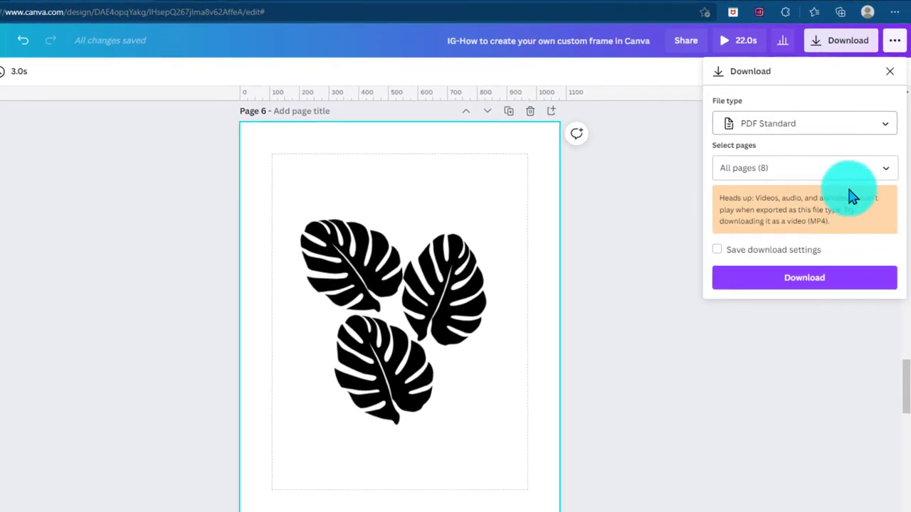
pyautogui.click(889, 168)
pyautogui.scroll(-3, 776, 295)
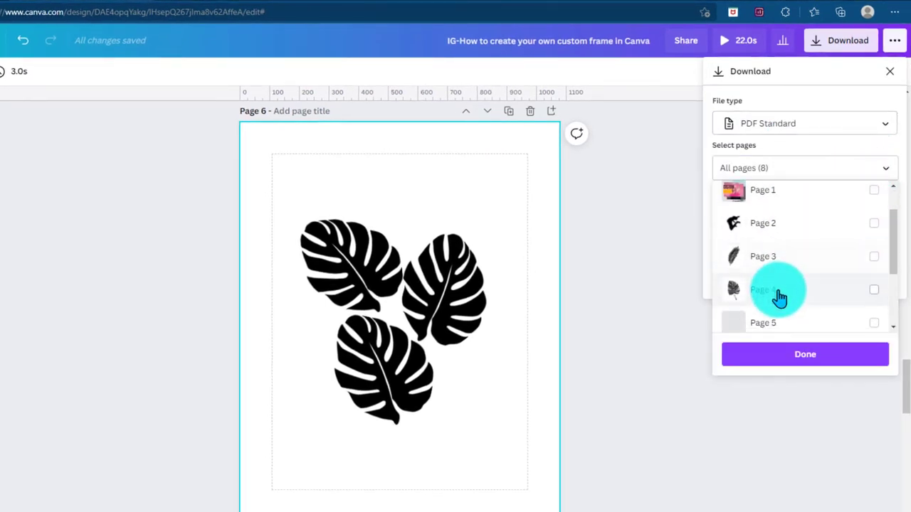
pyautogui.click(778, 298)
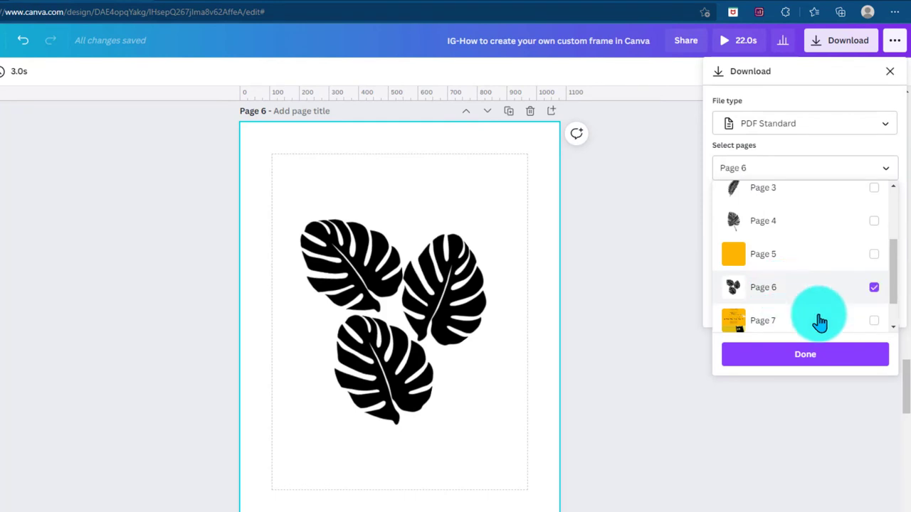
pyautogui.click(819, 355)
pyautogui.click(778, 278)
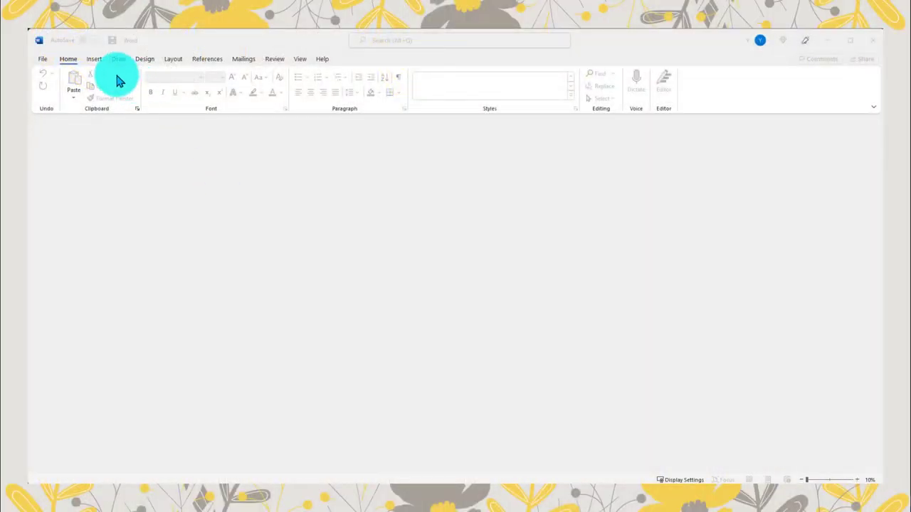
# Step: In Word, open "IG-How to create your own custom frame in Canva (4)" from Downloads, accept the PDF conversion and enable editing
pyautogui.click(44, 60)
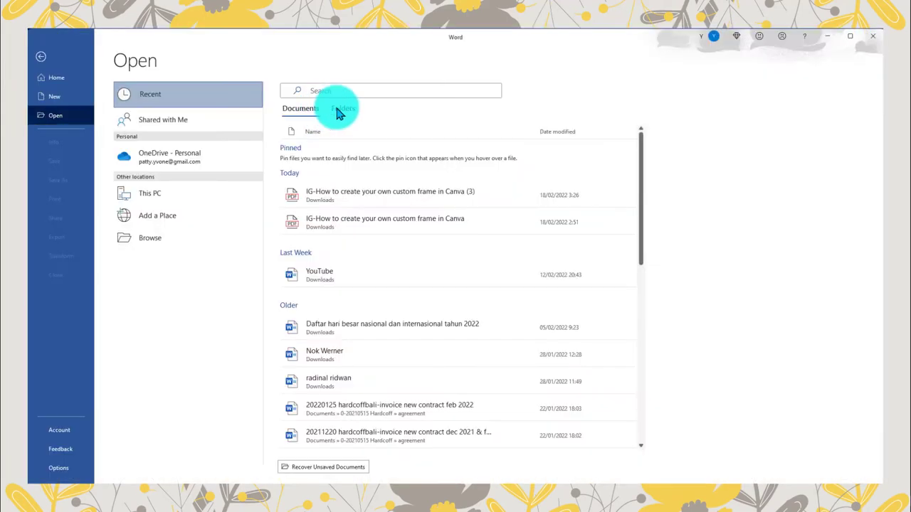
pyautogui.click(342, 109)
pyautogui.click(321, 179)
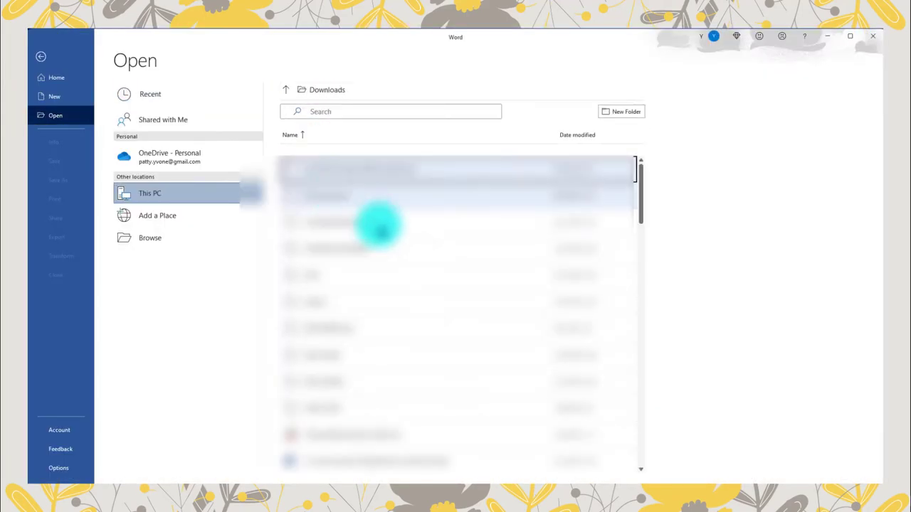
pyautogui.scroll(-5, 381, 228)
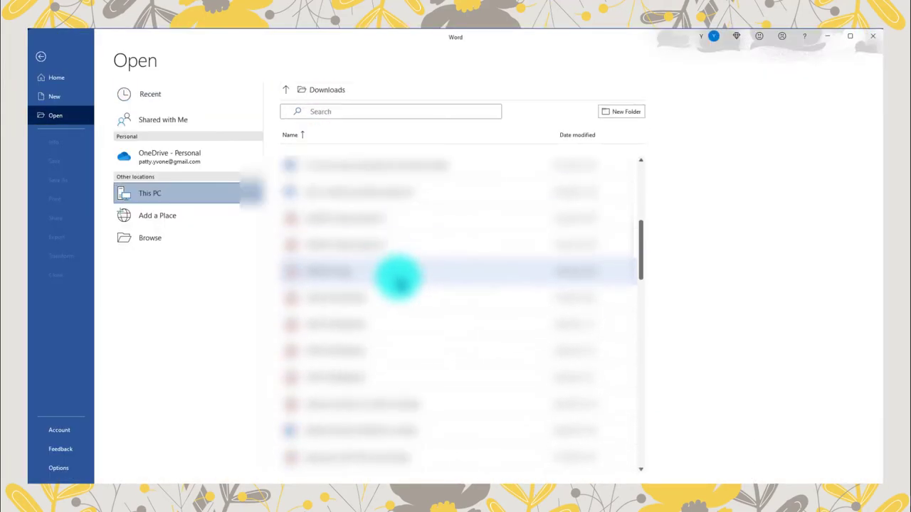
pyautogui.scroll(-5, 399, 285)
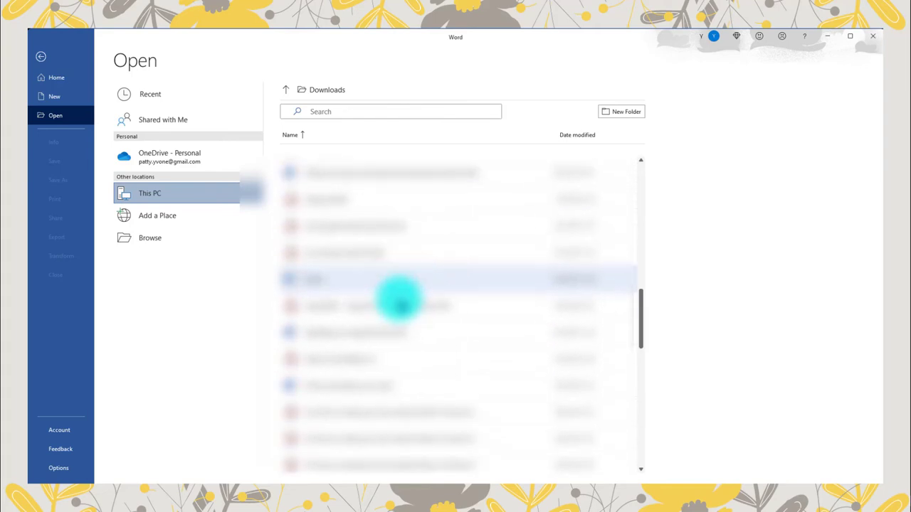
pyautogui.scroll(-3, 400, 303)
pyautogui.click(413, 380)
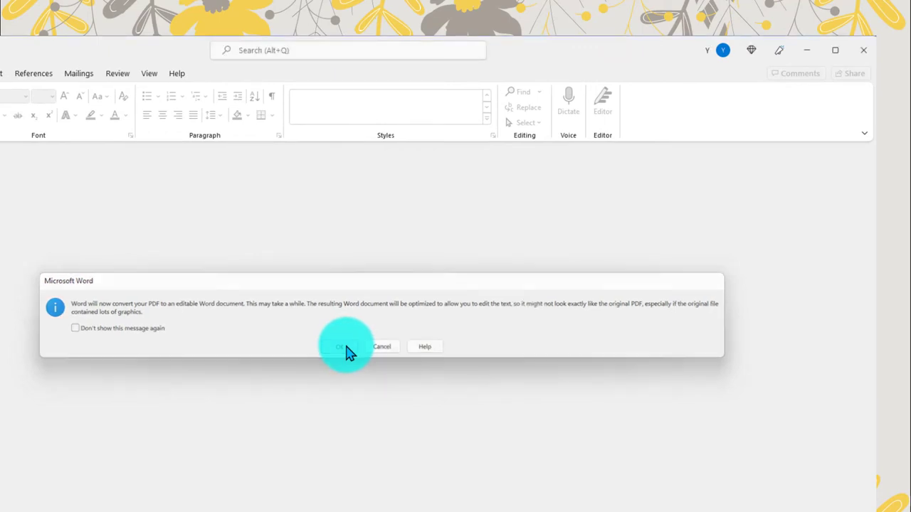
pyautogui.click(350, 340)
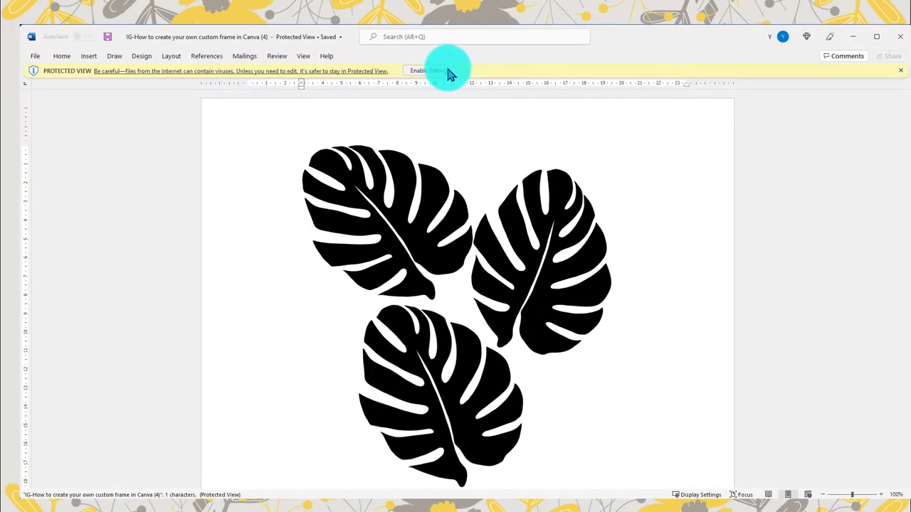
pyautogui.click(446, 74)
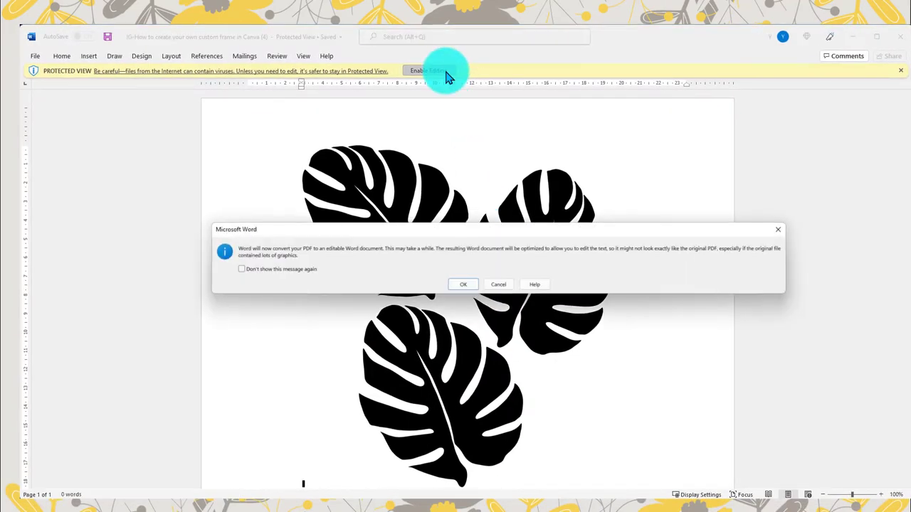
pyautogui.click(466, 287)
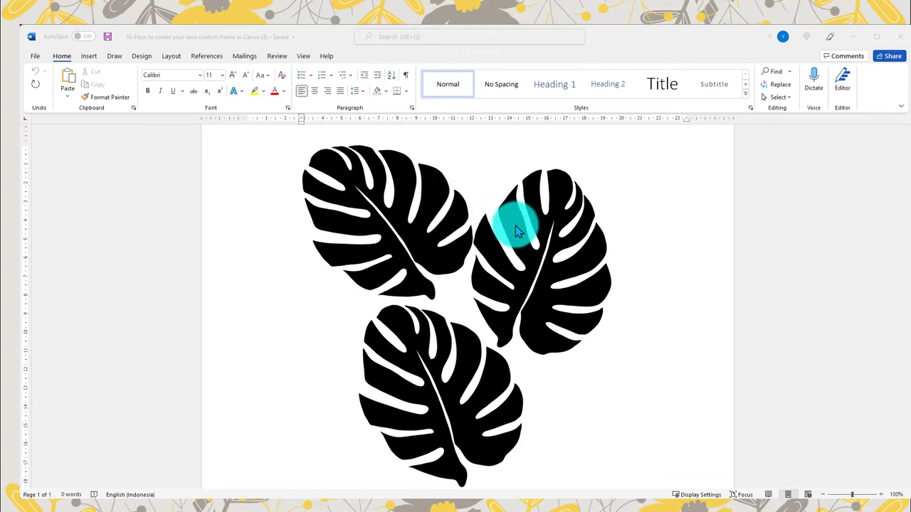
# Step: Fill the three-leaf shape with the picture file "IG-How to create your own custom frame in Canva (2)" from Downloads
pyautogui.click(397, 198)
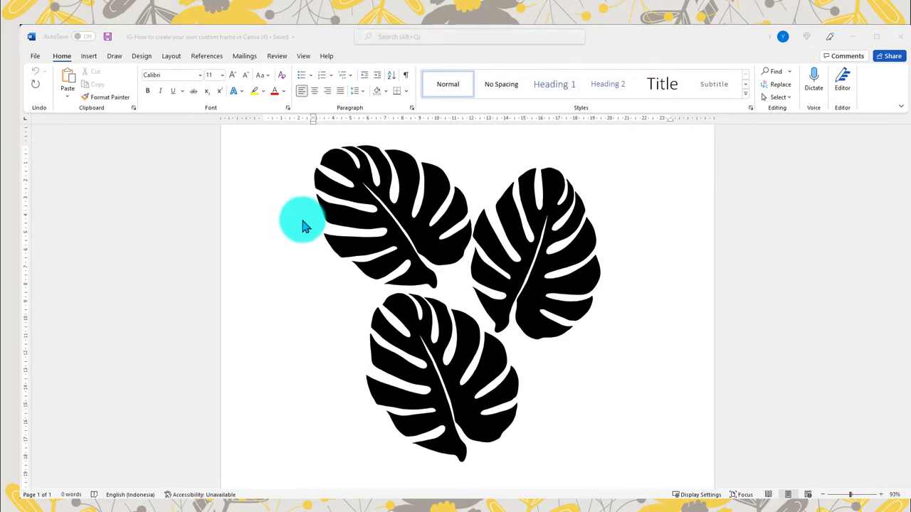
pyautogui.click(372, 220)
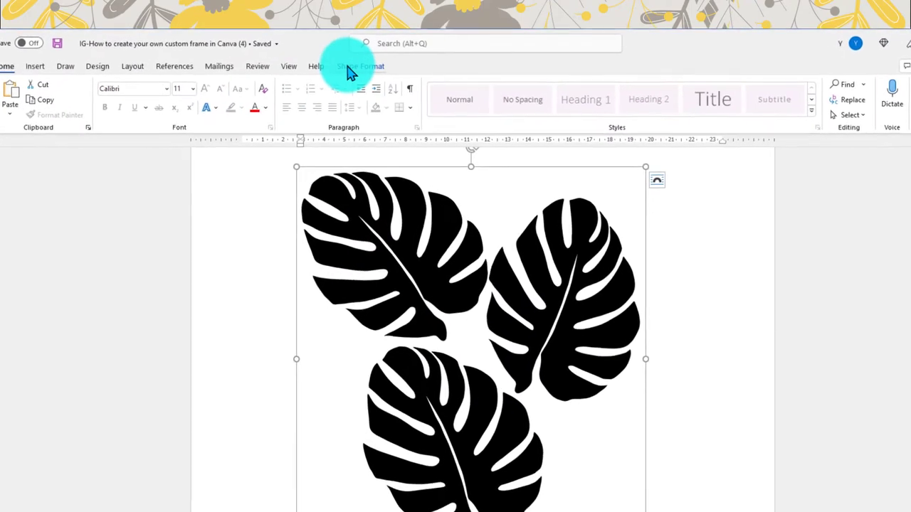
pyautogui.click(359, 59)
pyautogui.click(268, 93)
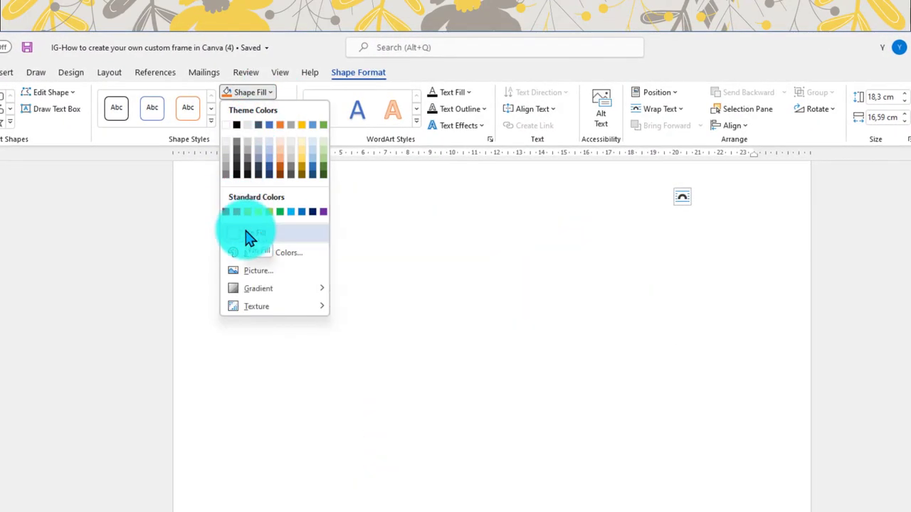
pyautogui.click(261, 277)
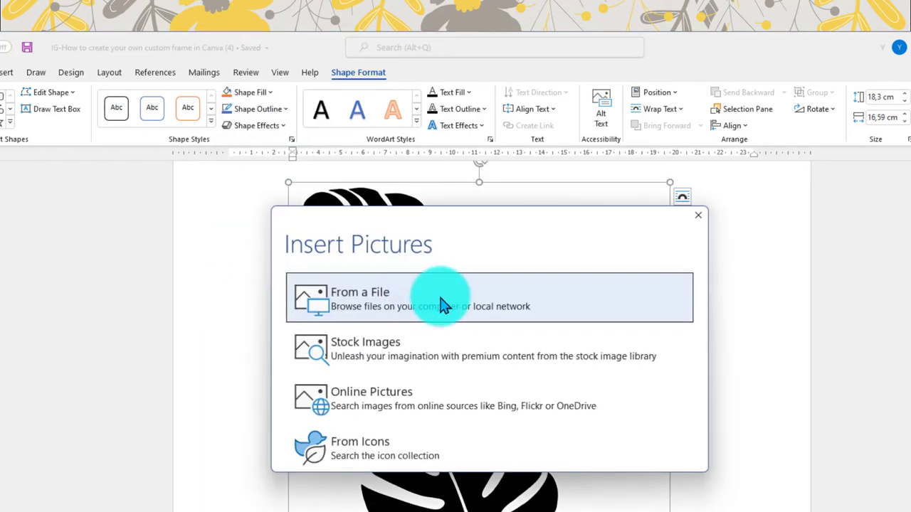
pyautogui.click(441, 305)
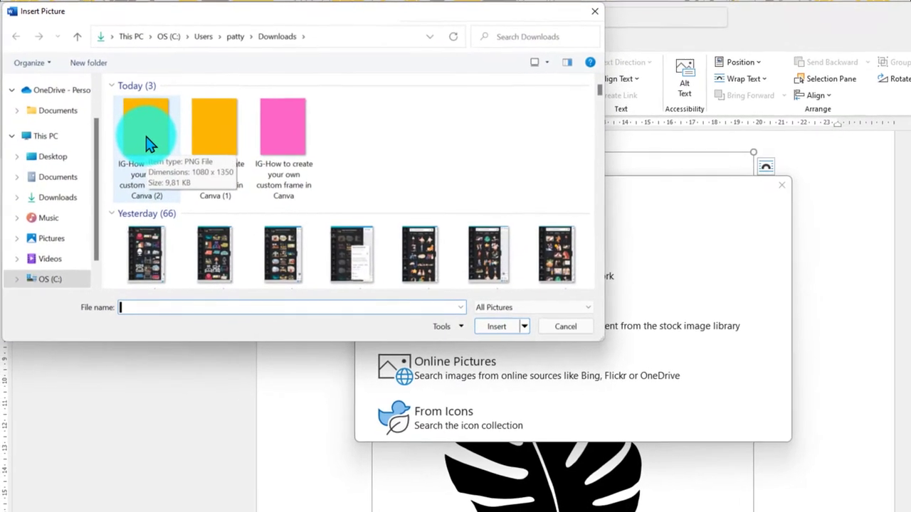
pyautogui.click(152, 140)
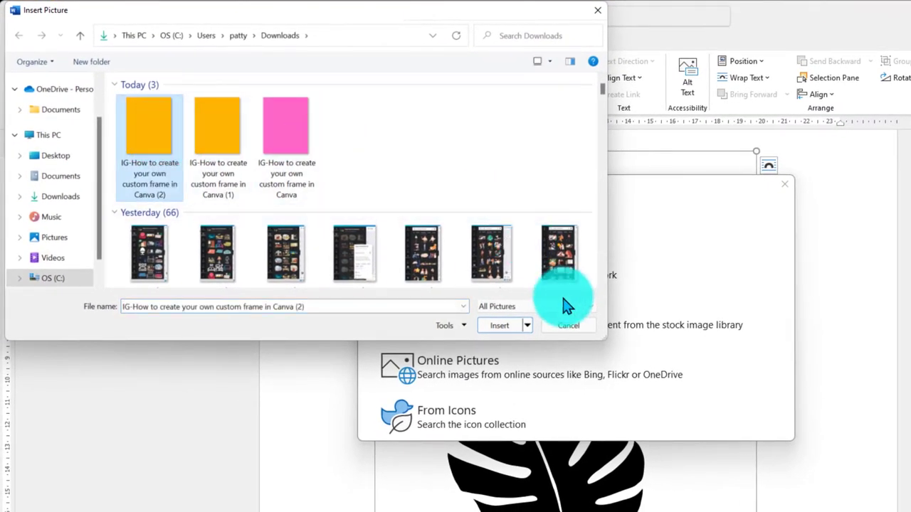
pyautogui.click(500, 328)
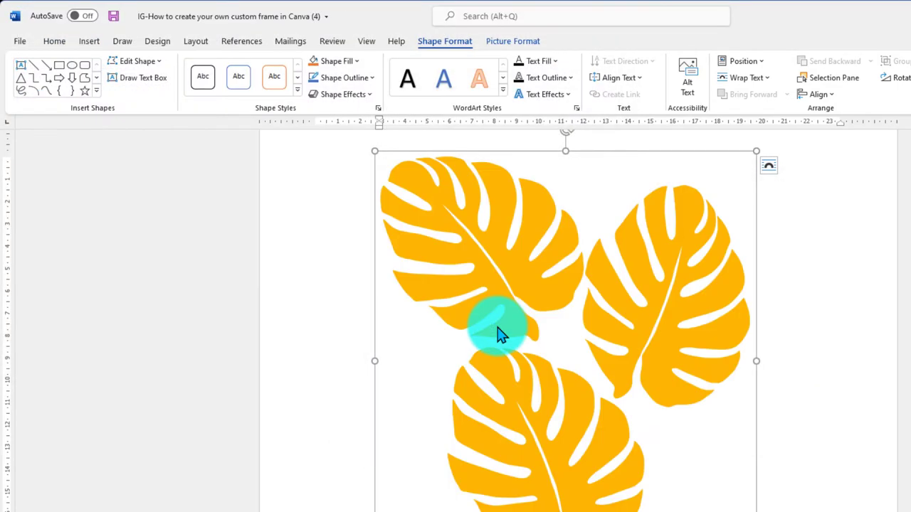
pyautogui.click(795, 391)
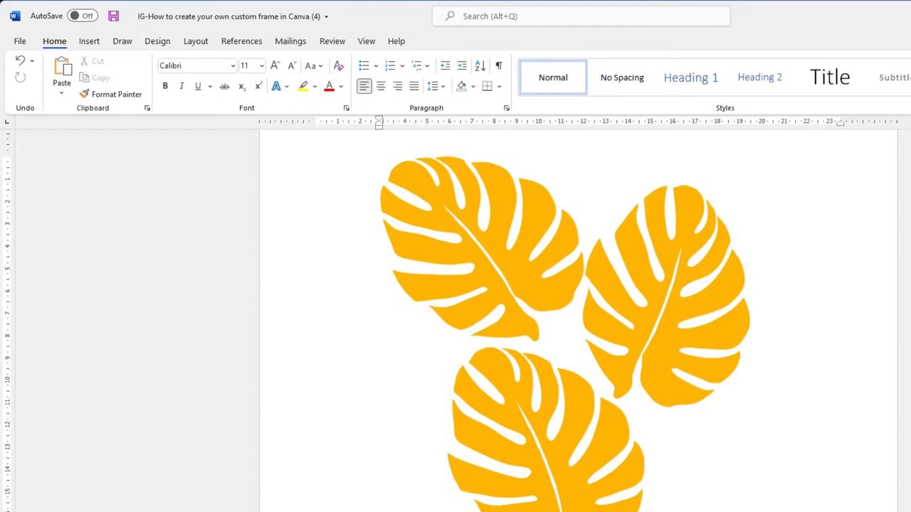
# Step: Save the filled leaf document in Downloads as a PDF named new
pyautogui.click(21, 42)
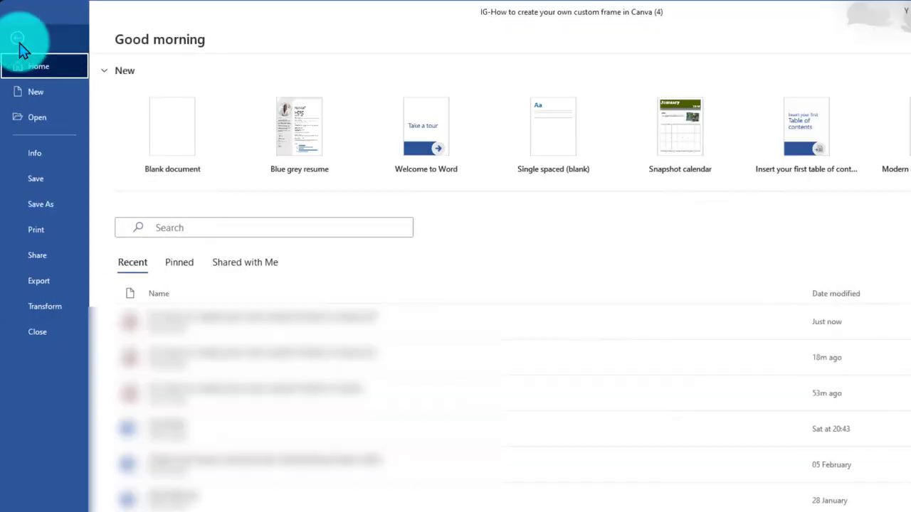
pyautogui.click(40, 205)
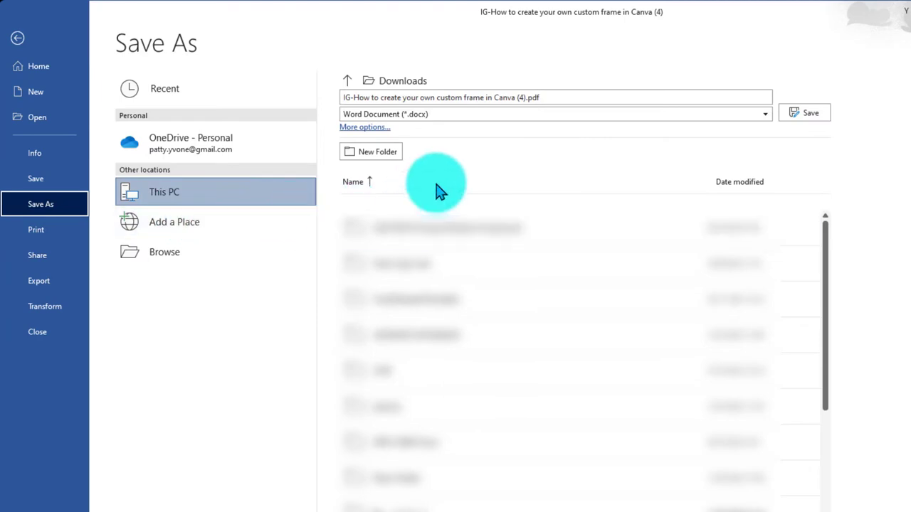
pyautogui.click(766, 119)
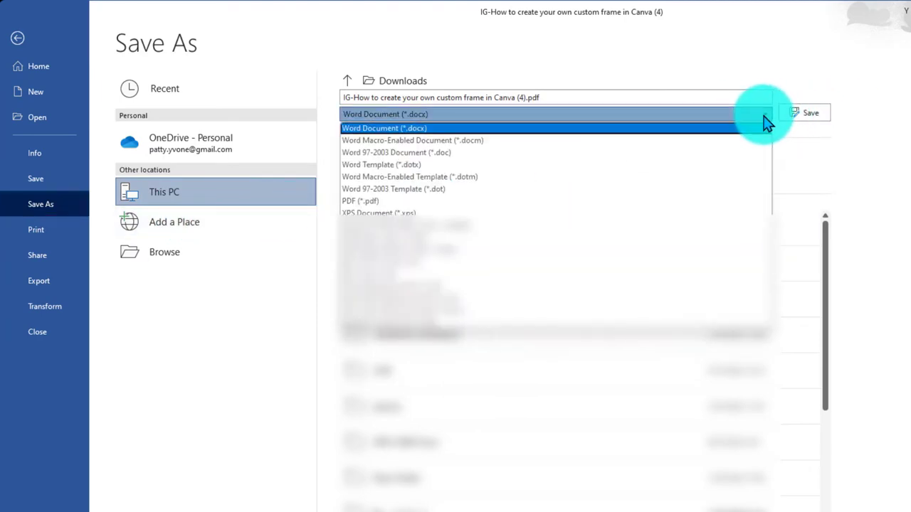
pyautogui.click(498, 202)
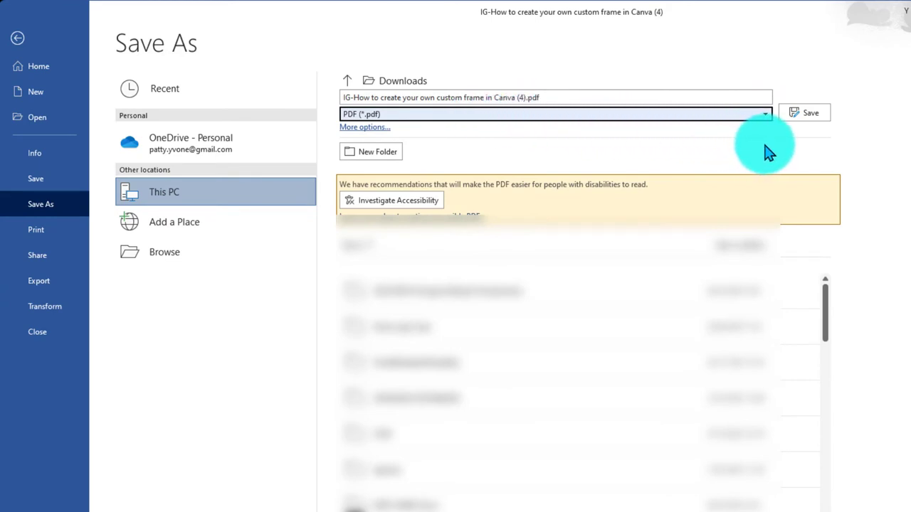
pyautogui.click(499, 96)
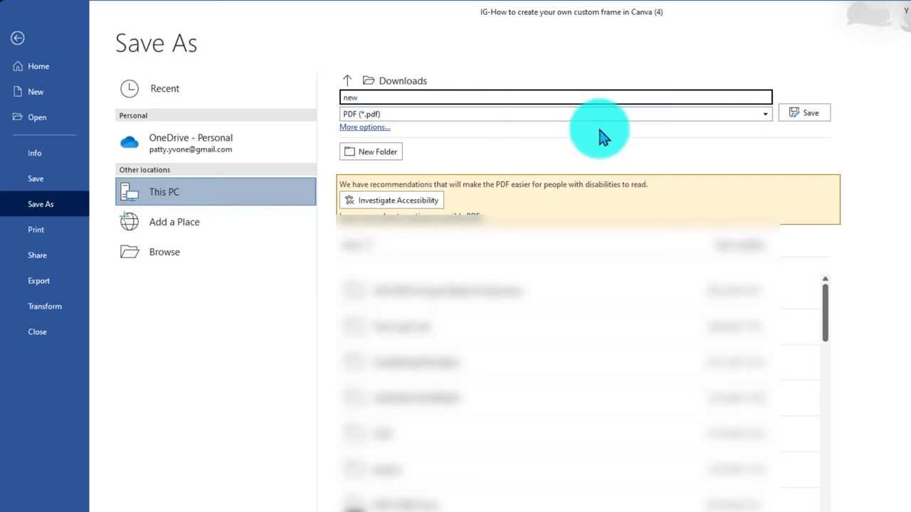
pyautogui.click(814, 120)
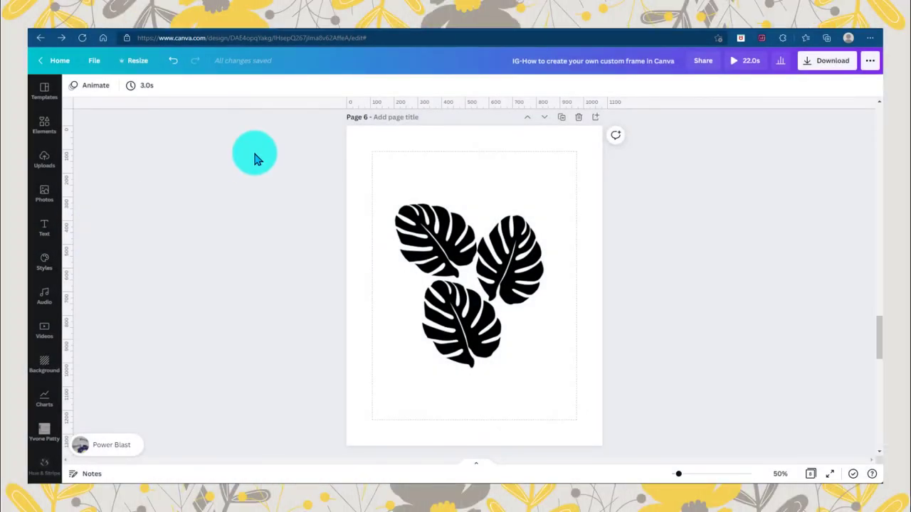
# Step: Switch back to Canva, import new.pdf from the home page and open it as a design
pyautogui.click(114, 27)
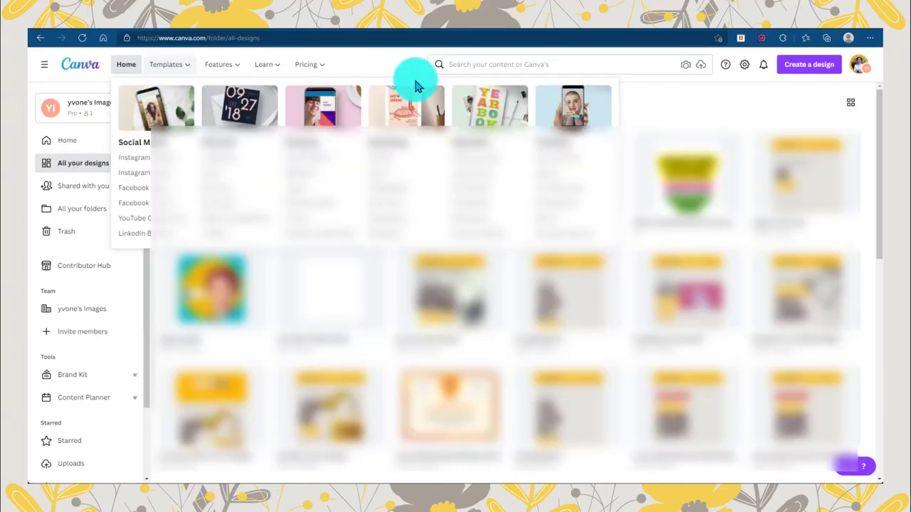
pyautogui.click(818, 65)
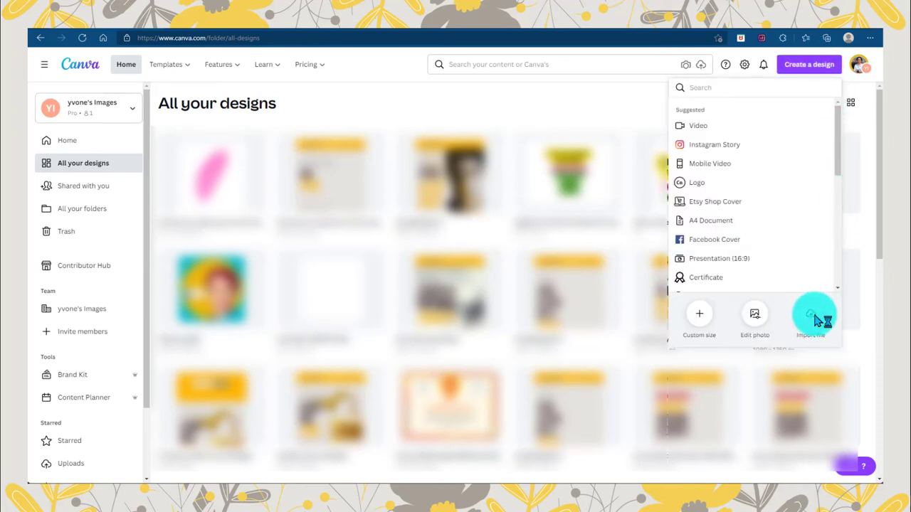
pyautogui.click(141, 114)
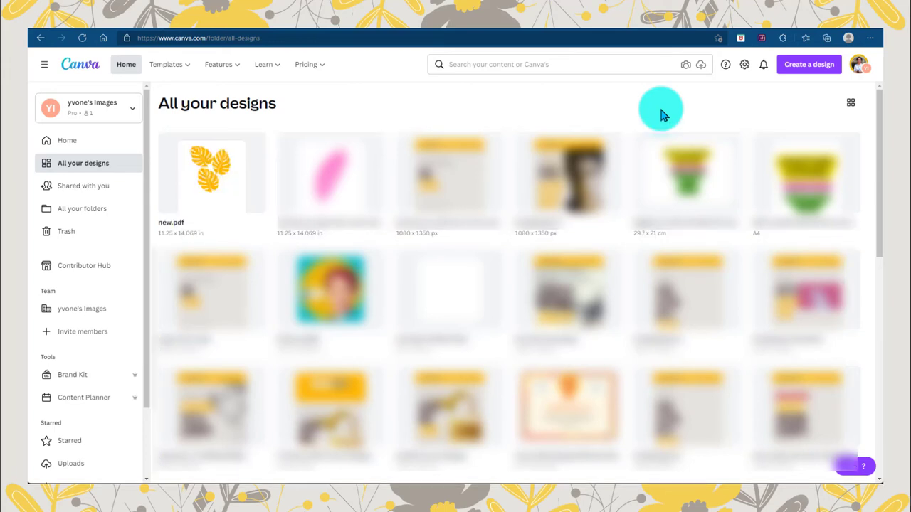
pyautogui.click(211, 181)
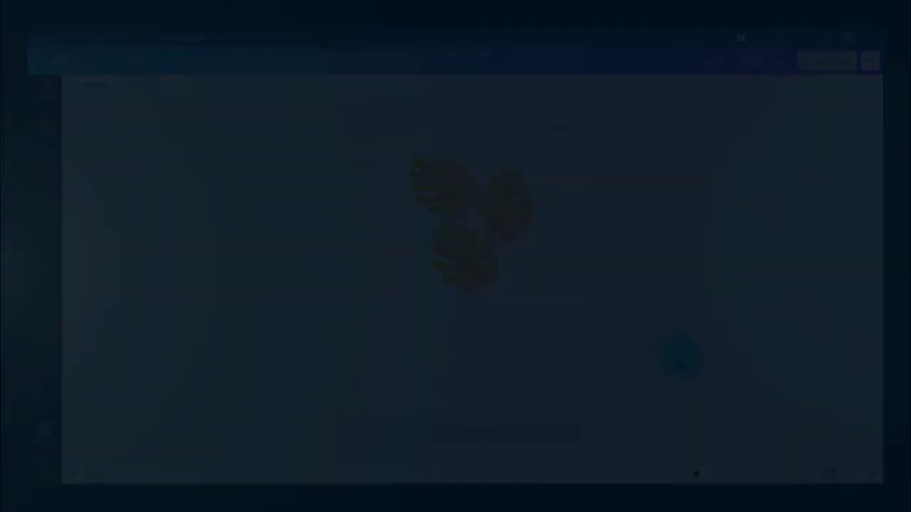
# Step: Delete the orange picture fill from each of the three monstera leaves, leaving empty frames
pyautogui.click(444, 203)
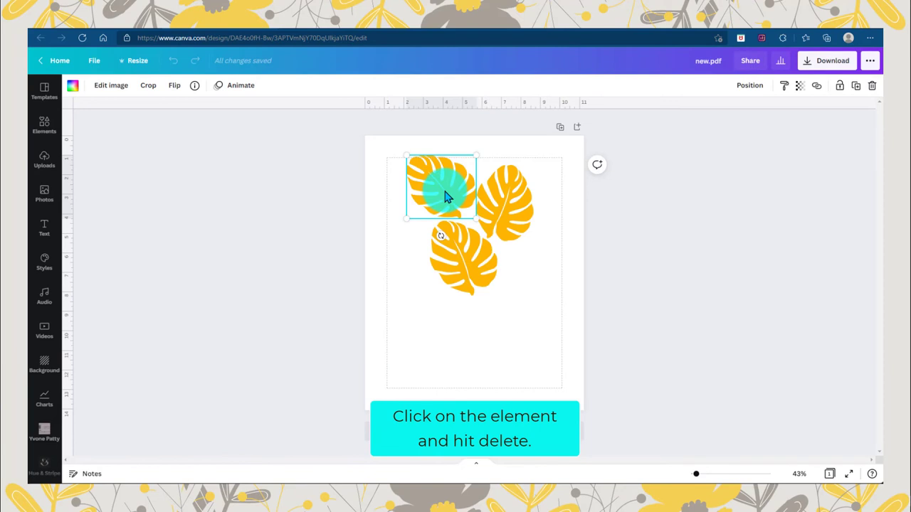
pyautogui.press('Delete')
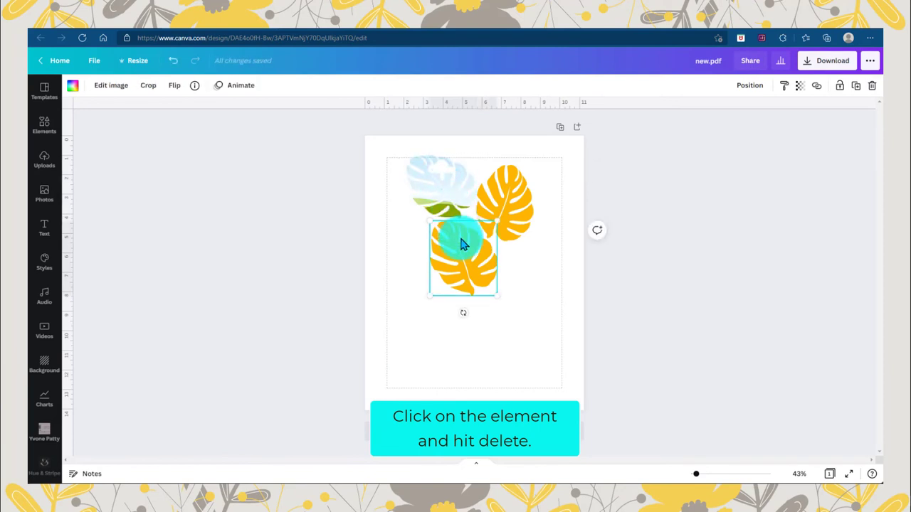
pyautogui.press('Delete')
pyautogui.click(485, 222)
pyautogui.press('Delete')
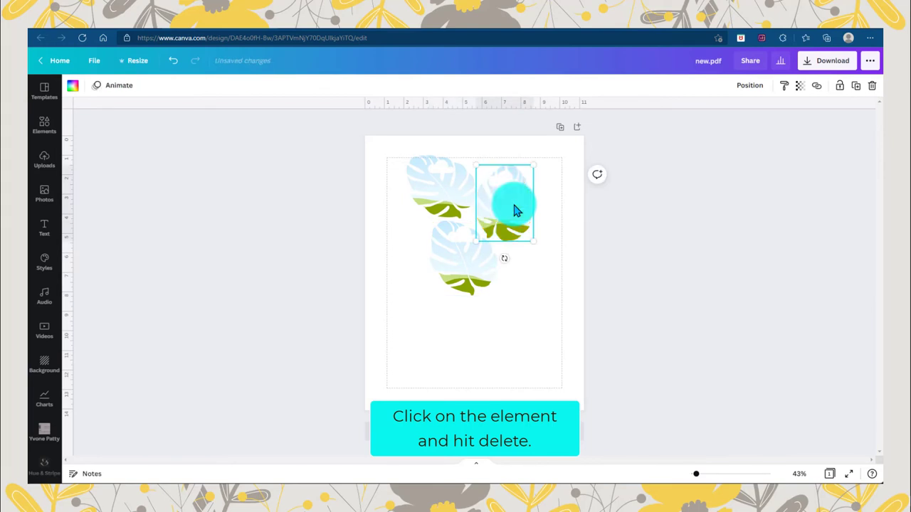
# Step: Move the three leaf frames together to the middle of the page and enlarge them slightly
pyautogui.moveTo(387, 151); pyautogui.dragTo(513, 264)
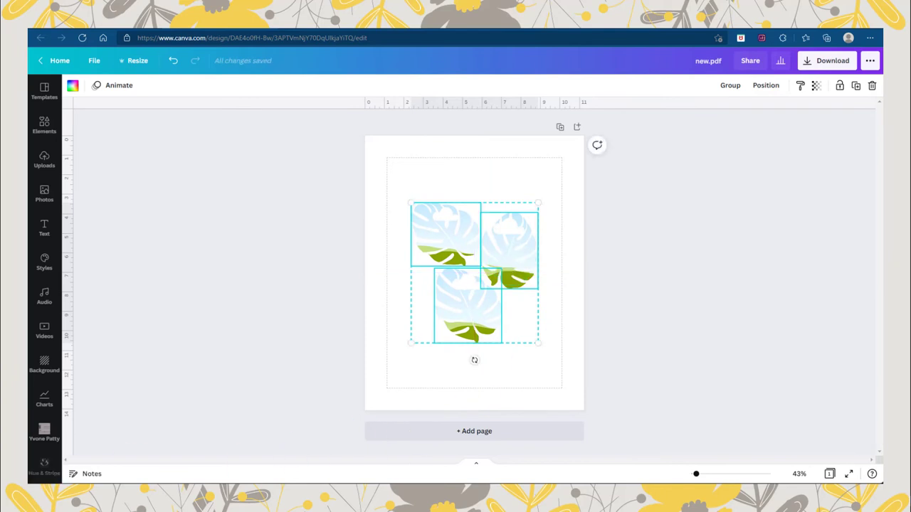
pyautogui.click(244, 253)
pyautogui.click(394, 182)
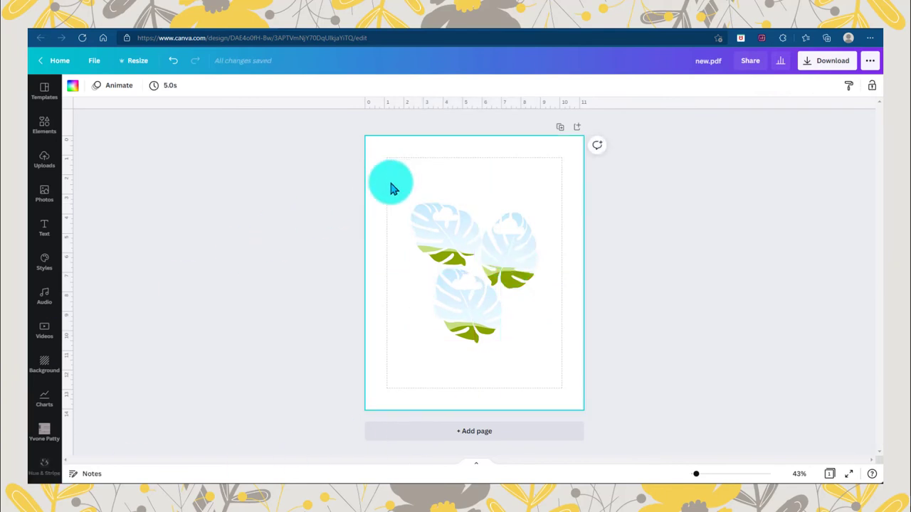
pyautogui.moveTo(393, 186); pyautogui.dragTo(537, 337)
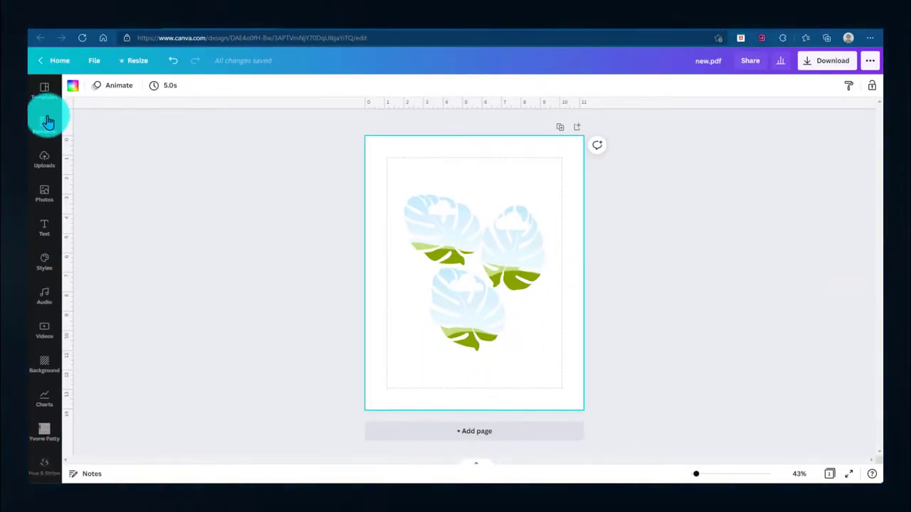
# Step: Search the photos for "beautiful woman with jewelry" and add the portrait with gold earrings and a blue lace top to the page
pyautogui.click(45, 194)
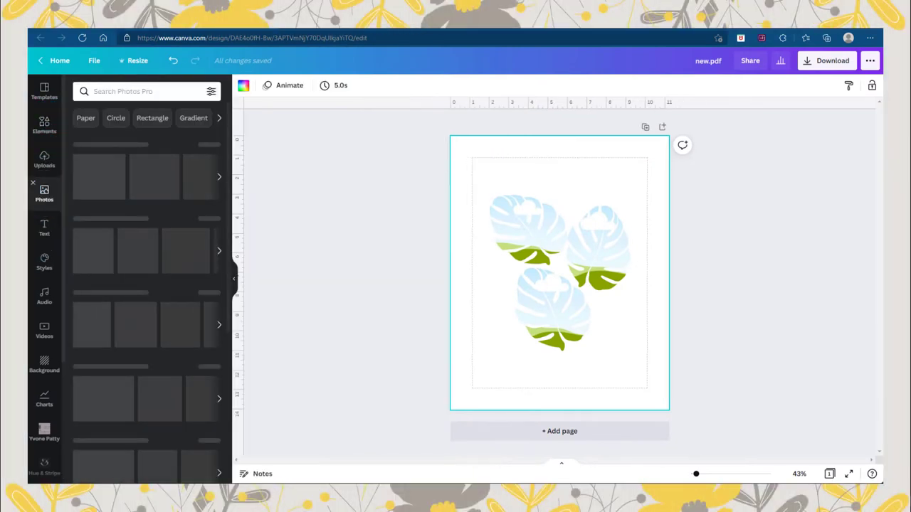
pyautogui.click(132, 91)
pyautogui.write('beautiful')
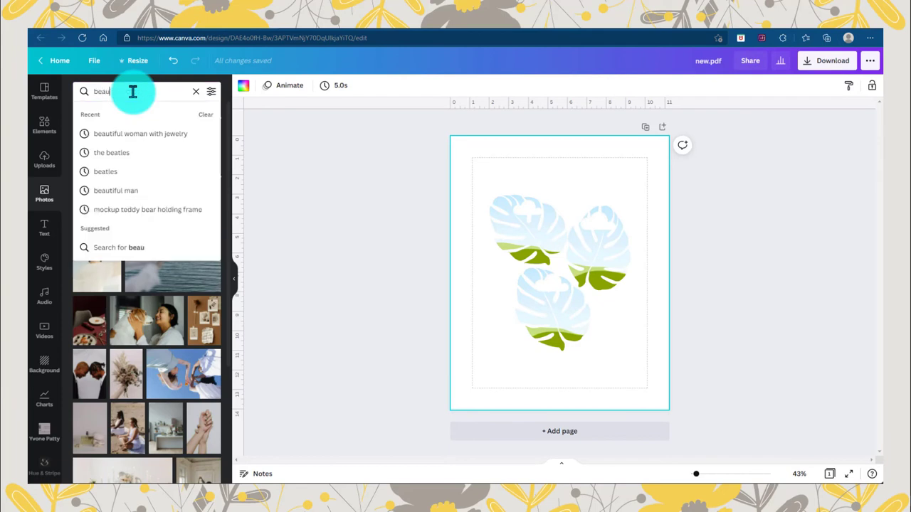
pyautogui.click(127, 134)
pyautogui.scroll(-10, 169, 253)
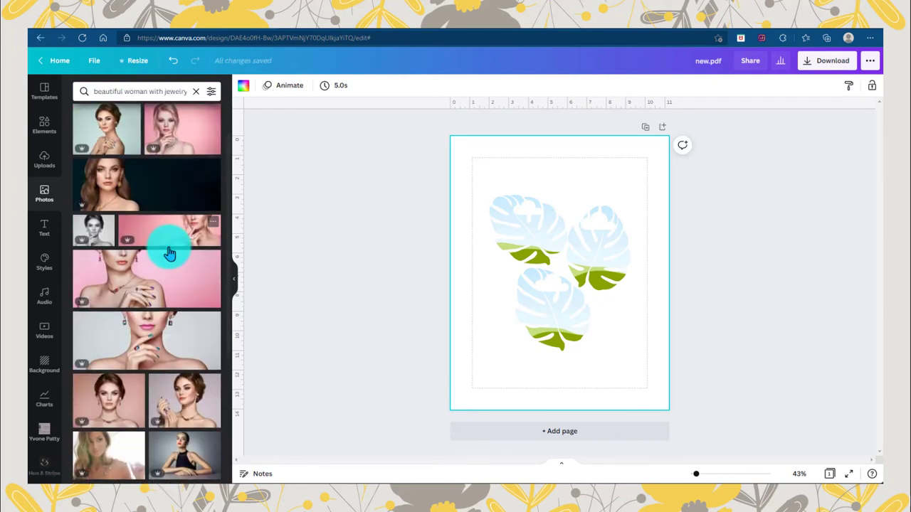
pyautogui.scroll(-2, 173, 253)
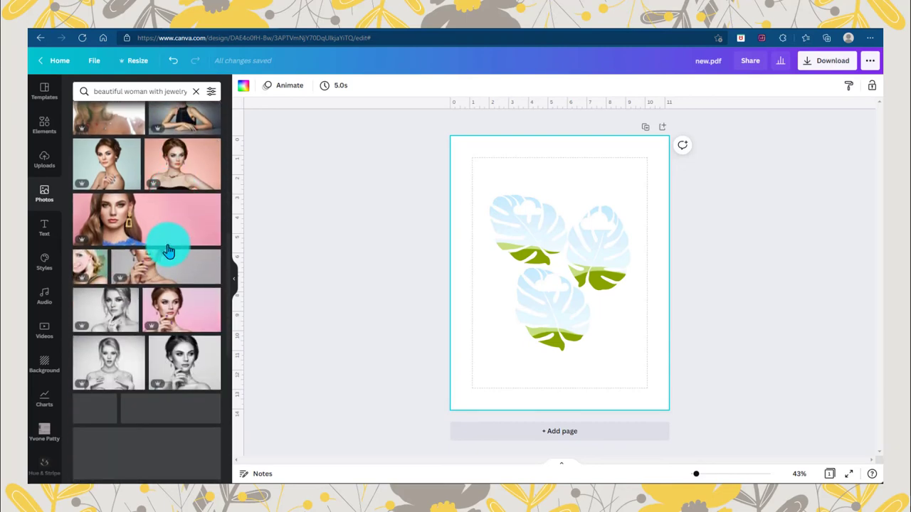
pyautogui.click(116, 216)
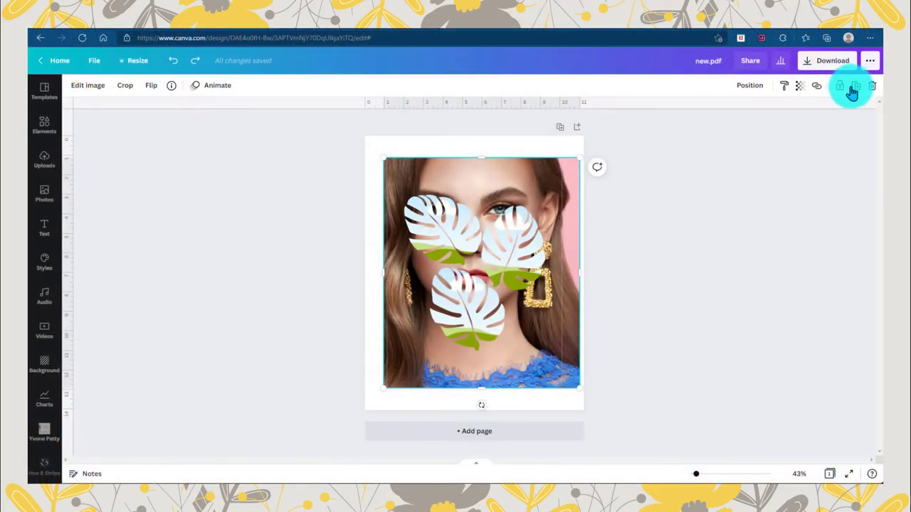
# Step: Duplicate the portrait and place one copy in each of the three leaf frames
pyautogui.click(856, 87)
pyautogui.moveTo(488, 193); pyautogui.dragTo(538, 244)
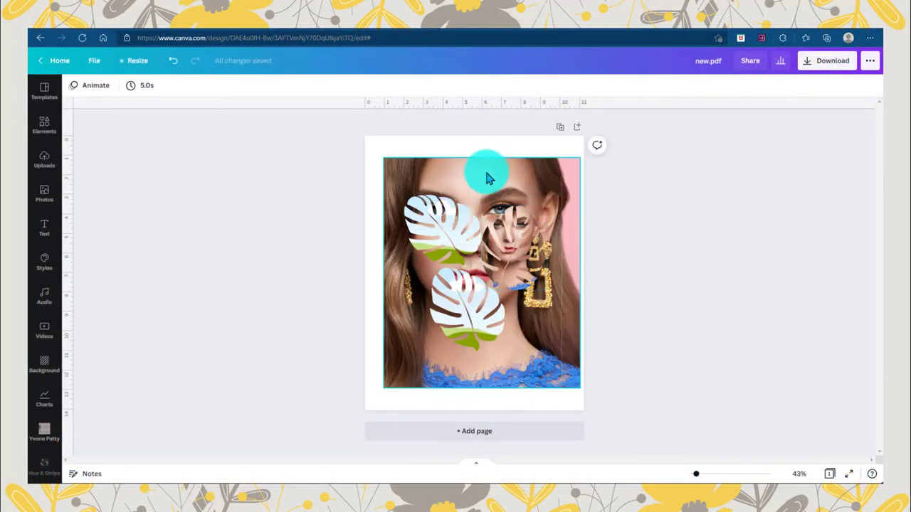
pyautogui.click(487, 175)
pyautogui.rightClick(478, 175)
pyautogui.click(442, 172)
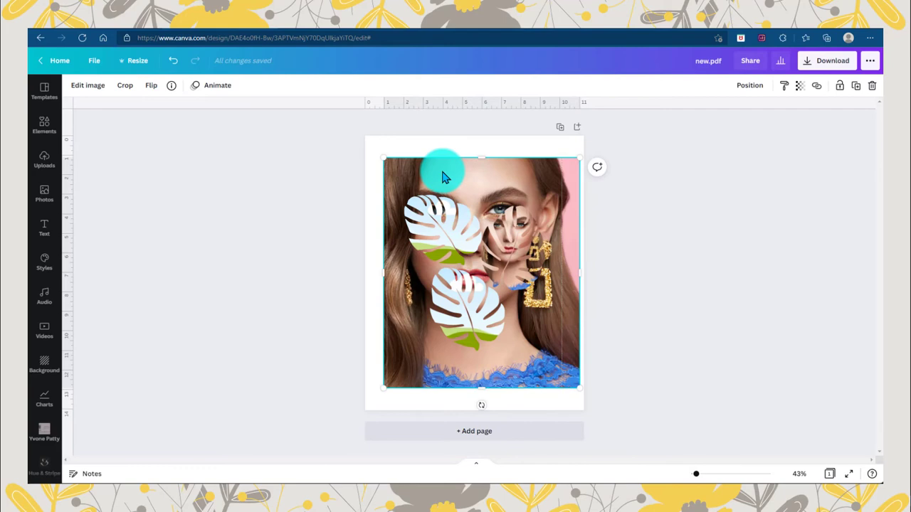
pyautogui.moveTo(448, 187); pyautogui.dragTo(479, 302)
# Step: Select all three filled leaf frames and enlarge them together to span nearly the full width between the page margins
pyautogui.moveTo(399, 179); pyautogui.dragTo(535, 346)
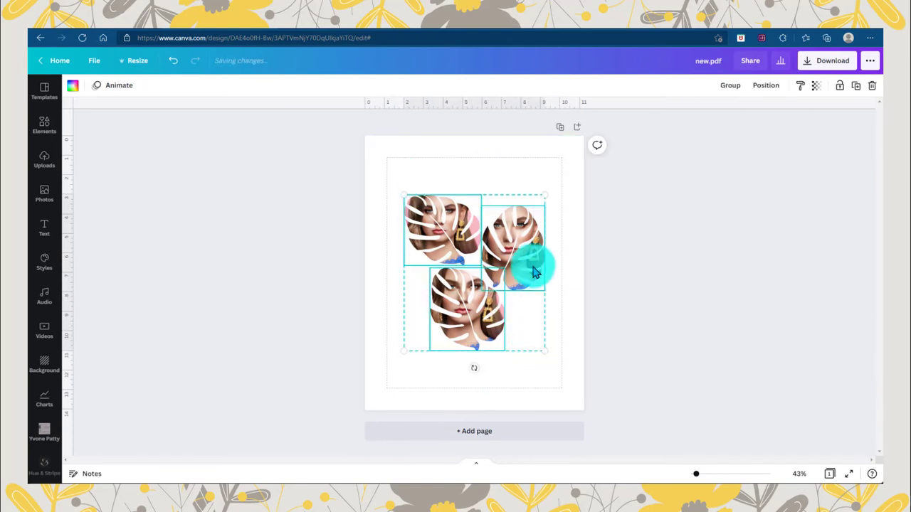
pyautogui.moveTo(544, 193); pyautogui.dragTo(561, 171)
pyautogui.moveTo(404, 350); pyautogui.dragTo(385, 372)
pyautogui.moveTo(539, 346); pyautogui.dragTo(534, 348)
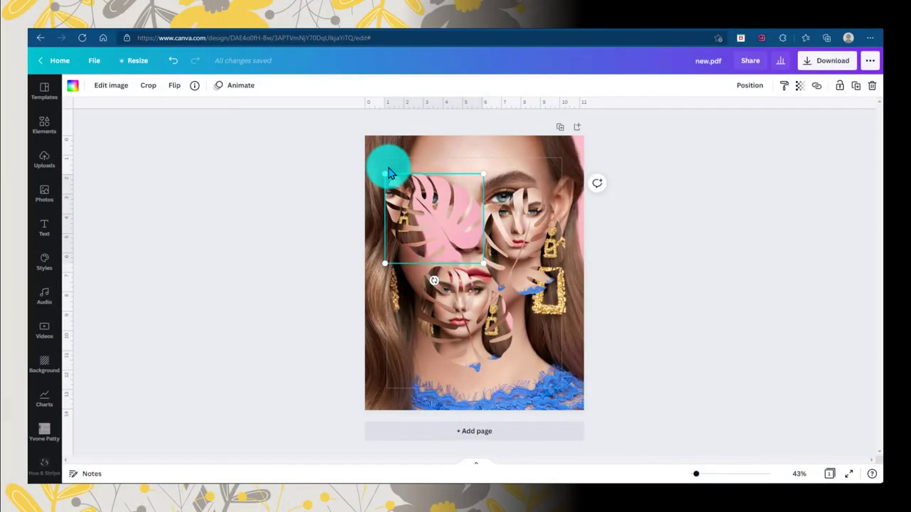
# Step: Crop the upper-left leaf's picture, enlarging and shifting it to line up with the full-page portrait behind it
pyautogui.click(96, 62)
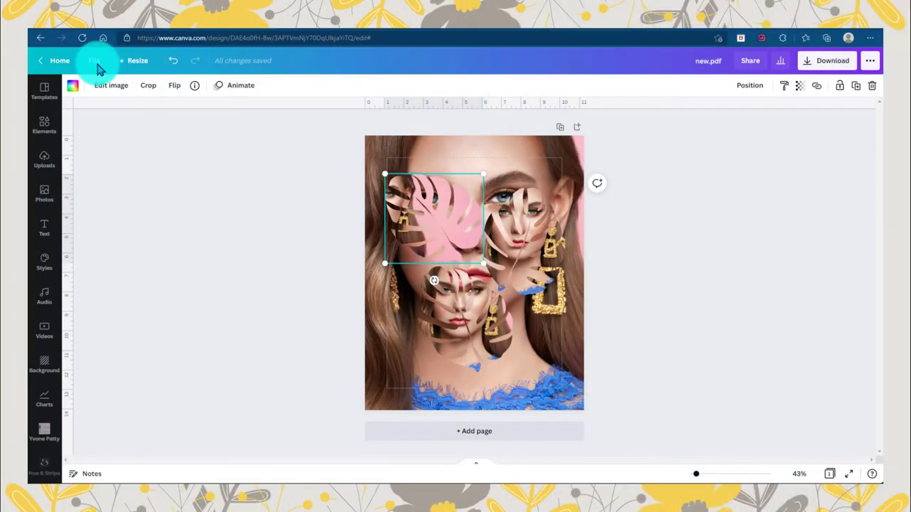
pyautogui.click(146, 85)
pyautogui.moveTo(309, 164); pyautogui.dragTo(231, 54)
pyautogui.moveTo(561, 264); pyautogui.dragTo(910, 411)
pyautogui.moveTo(342, 278); pyautogui.dragTo(386, 268)
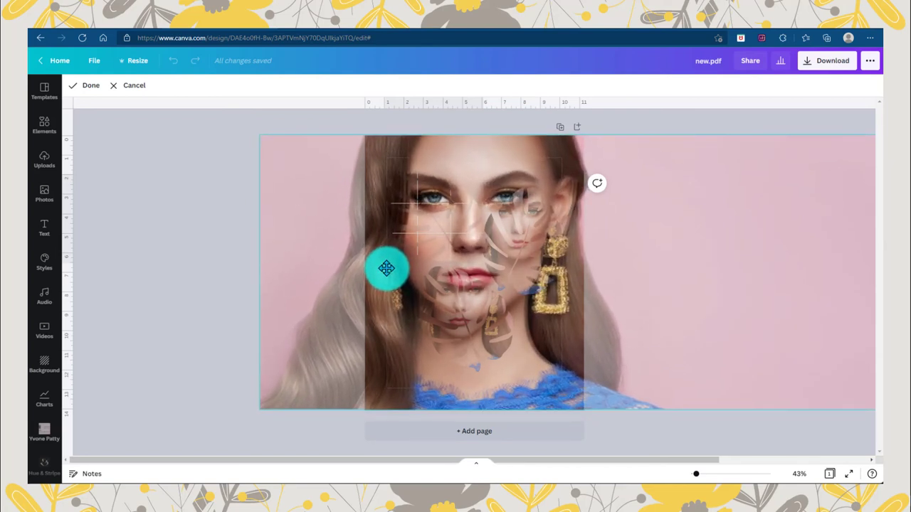
pyautogui.click(92, 86)
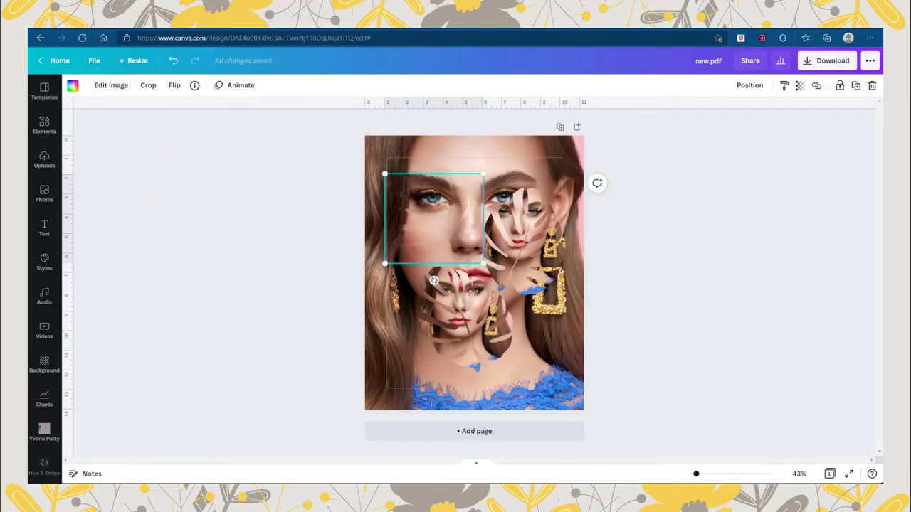
# Step: Readjust the picture inside the upper-left leaf so its facial features match the background portrait
pyautogui.doubleClick(434, 281)
pyautogui.moveTo(331, 220); pyautogui.dragTo(323, 219)
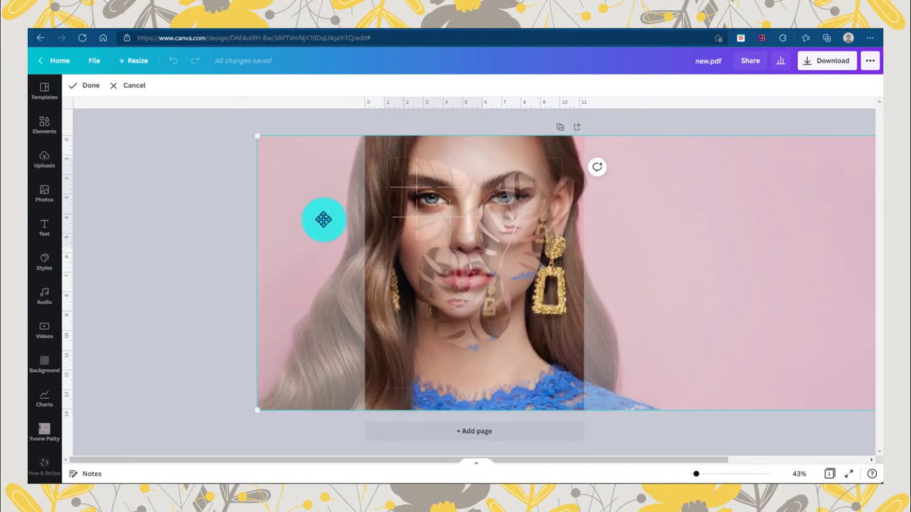
pyautogui.click(88, 91)
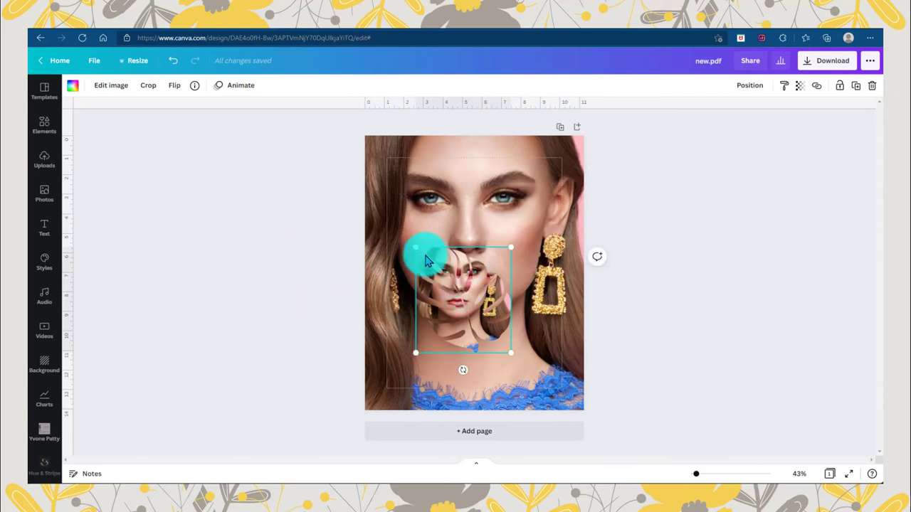
# Step: Enlarge and reposition the picture inside the lower leaf so it lines up exactly with the background portrait
pyautogui.click(148, 88)
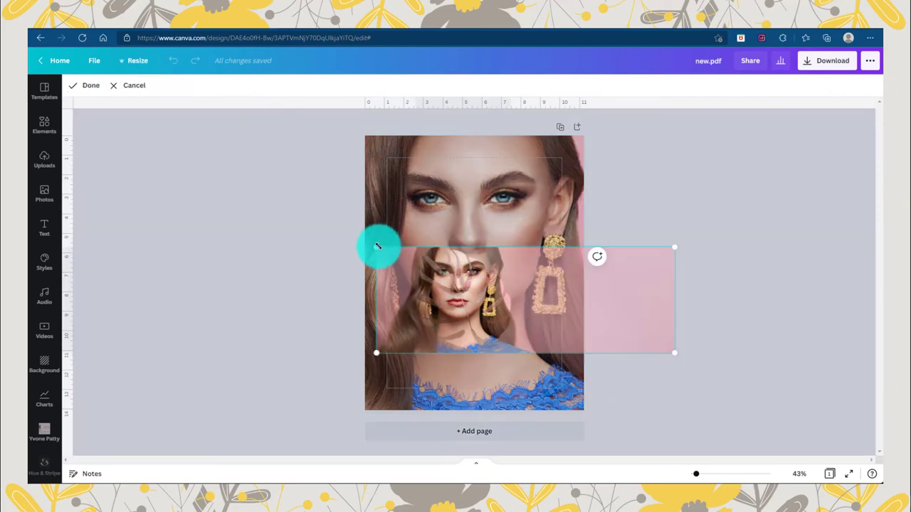
pyautogui.moveTo(378, 246); pyautogui.dragTo(89, 43)
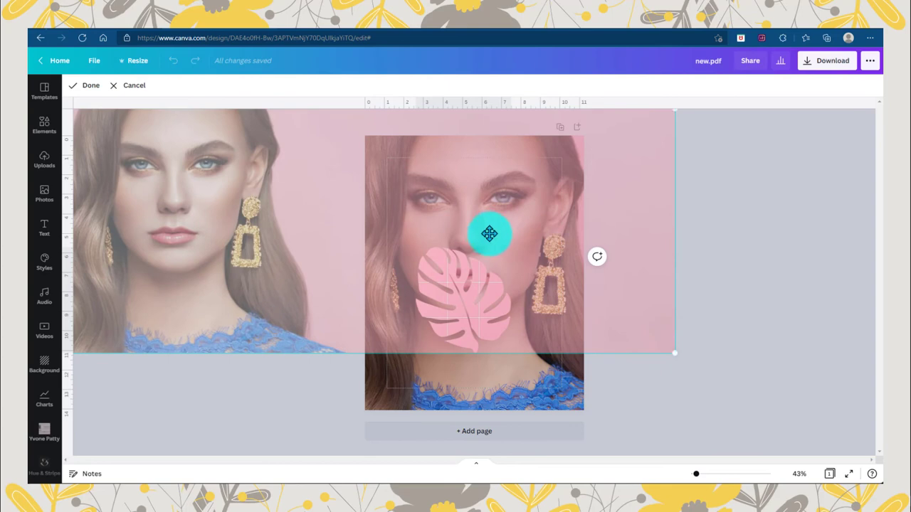
pyautogui.moveTo(489, 233); pyautogui.dragTo(717, 297)
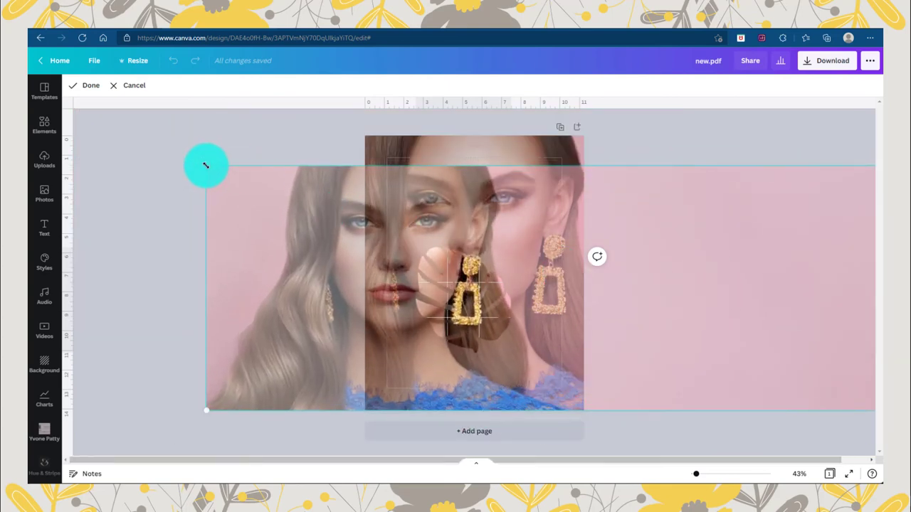
pyautogui.moveTo(206, 166); pyautogui.dragTo(131, 103)
pyautogui.moveTo(228, 243); pyautogui.dragTo(374, 246)
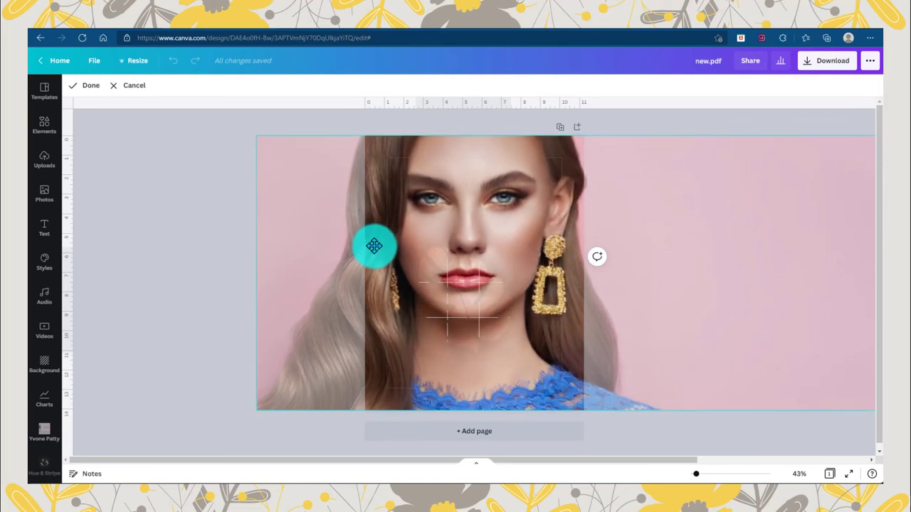
pyautogui.click(89, 87)
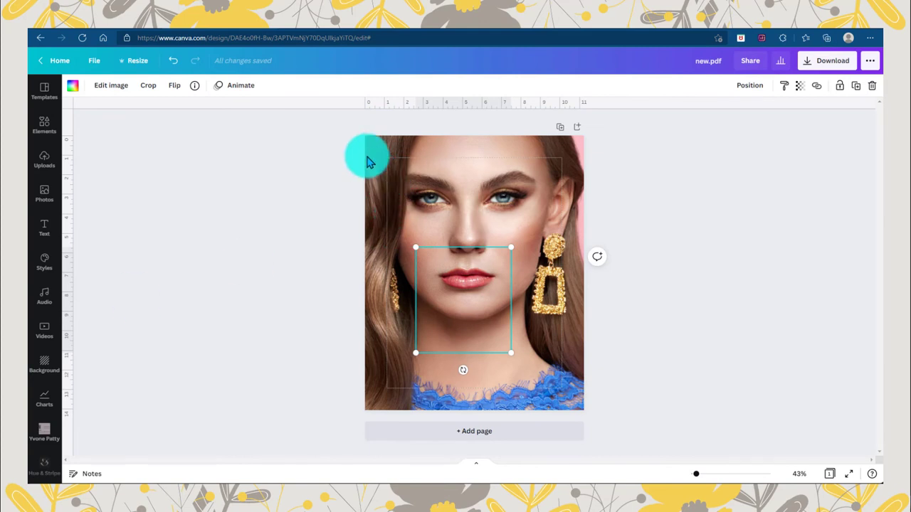
# Step: Try the Noir filter from the Photogenic Mono set on the full-page background portrait
pyautogui.click(368, 156)
pyautogui.click(104, 84)
pyautogui.click(96, 163)
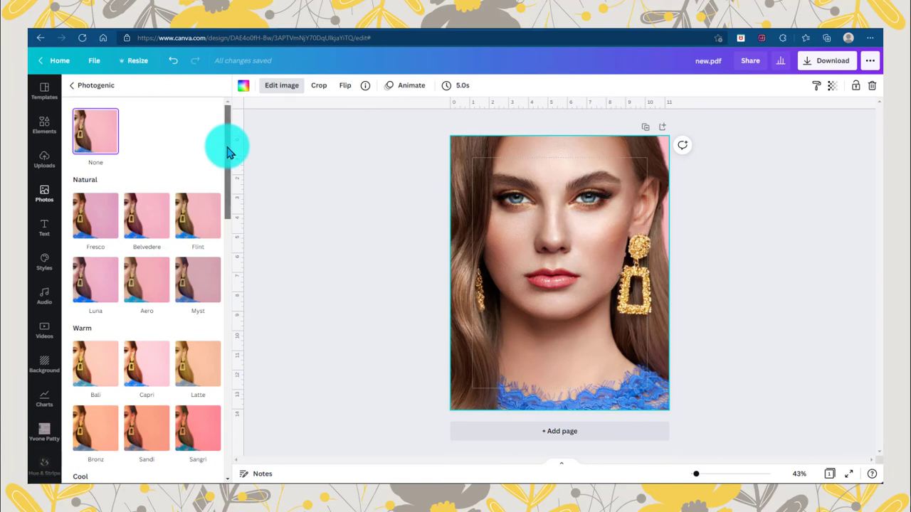
pyautogui.moveTo(229, 152); pyautogui.dragTo(233, 432)
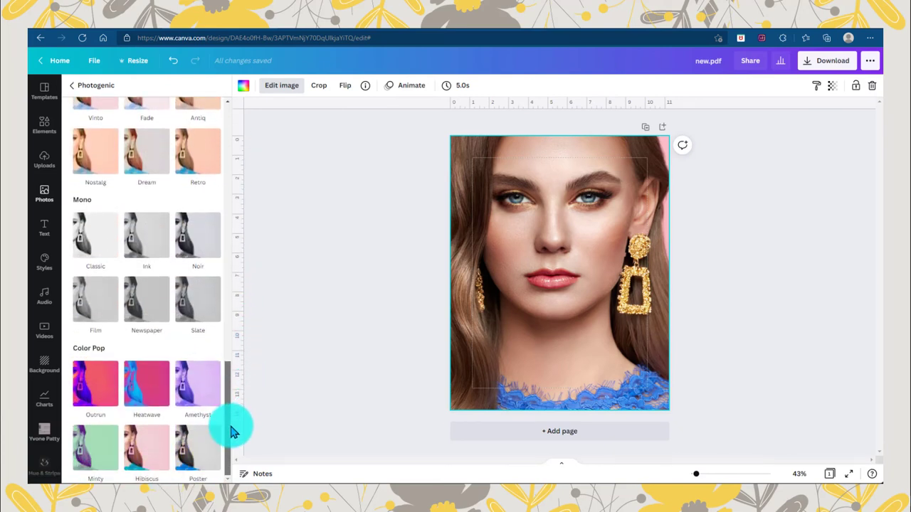
pyautogui.click(191, 231)
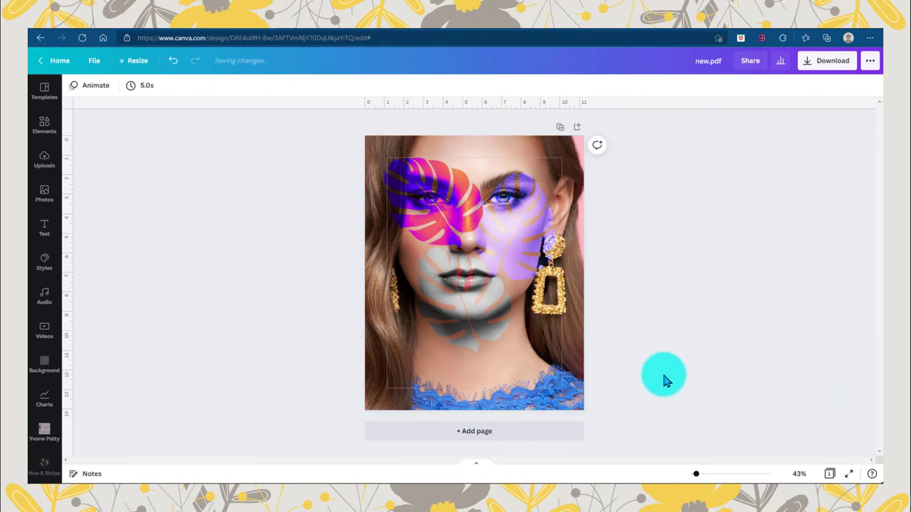
pyautogui.hotkey('ctrl', '+')
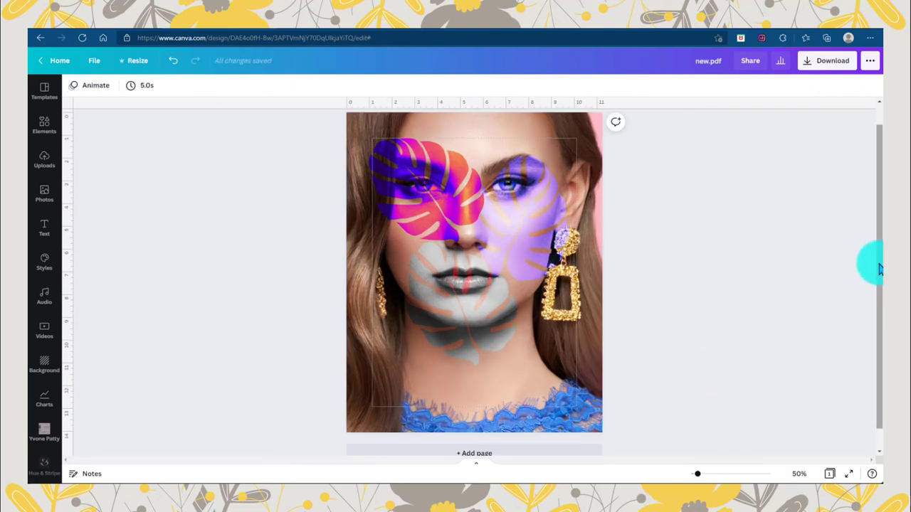
pyautogui.moveTo(880, 265); pyautogui.dragTo(877, 261)
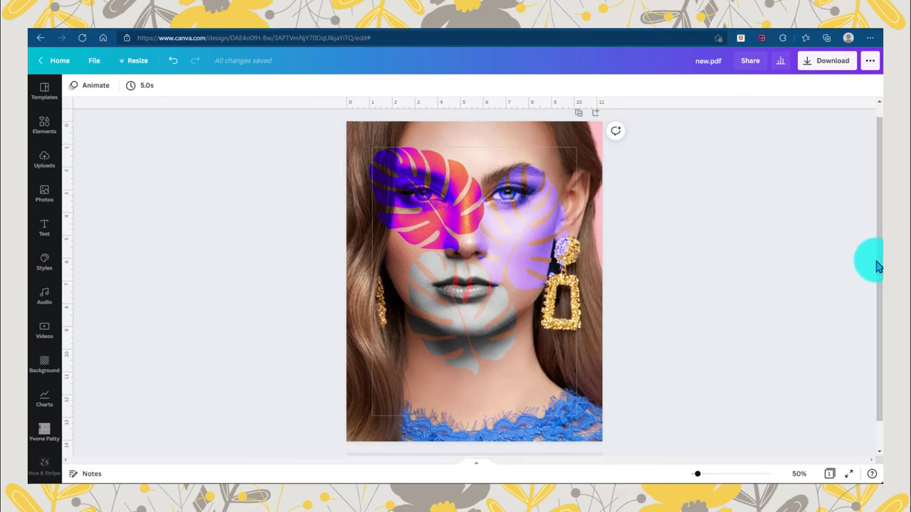